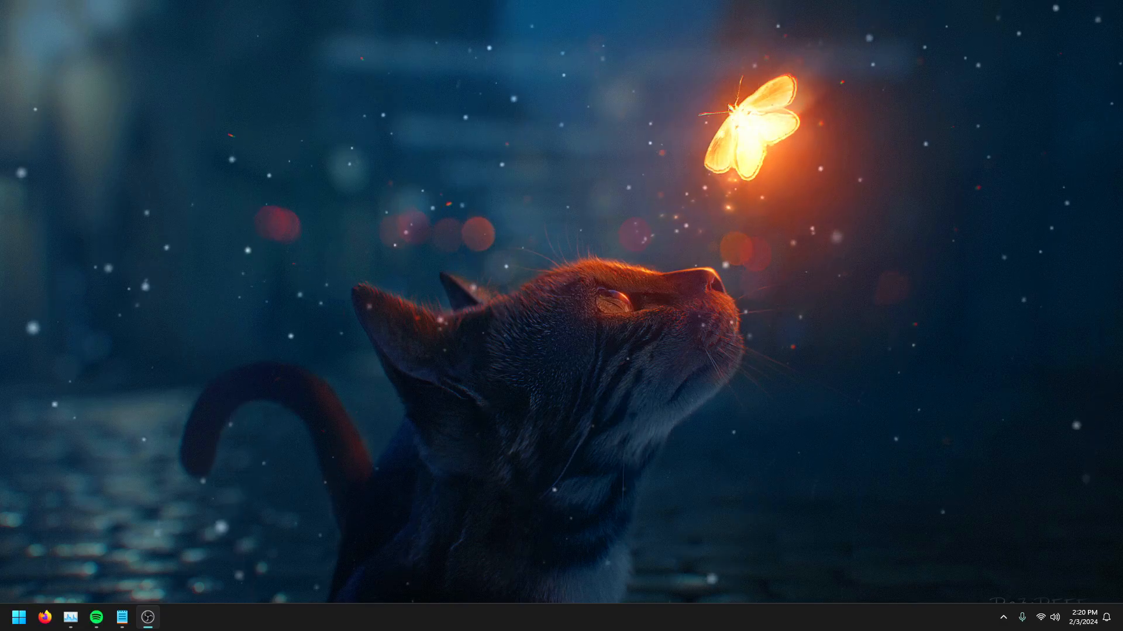
# Open Registry Editor as administrator and allow it to make changes to the device
pyautogui.press('super')
pyautogui.write('regedit')
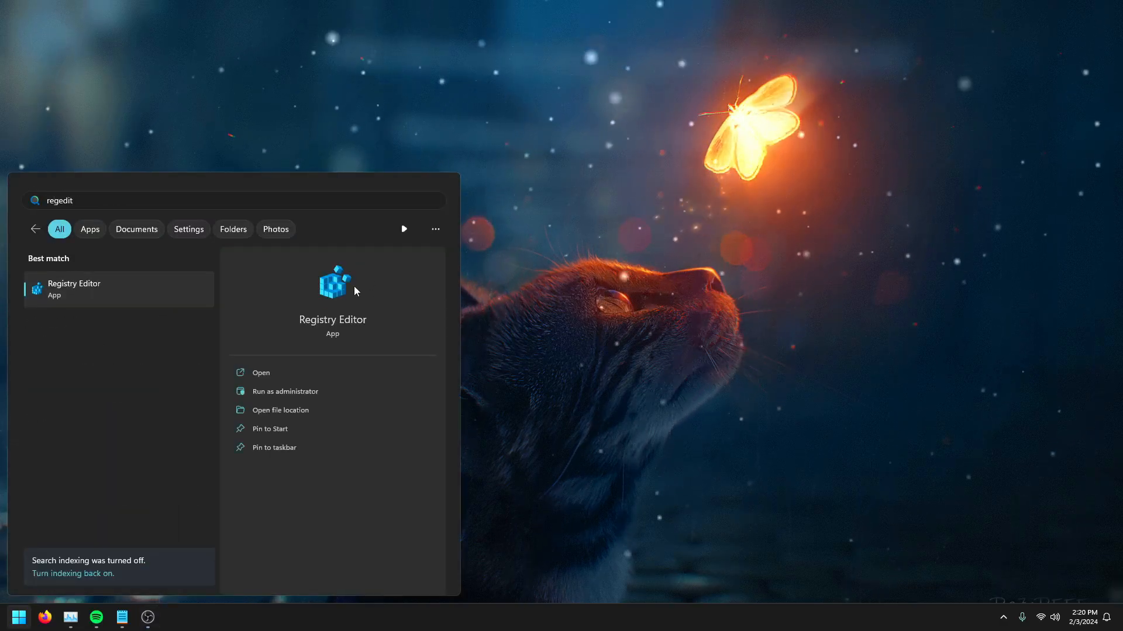
pyautogui.click(310, 392)
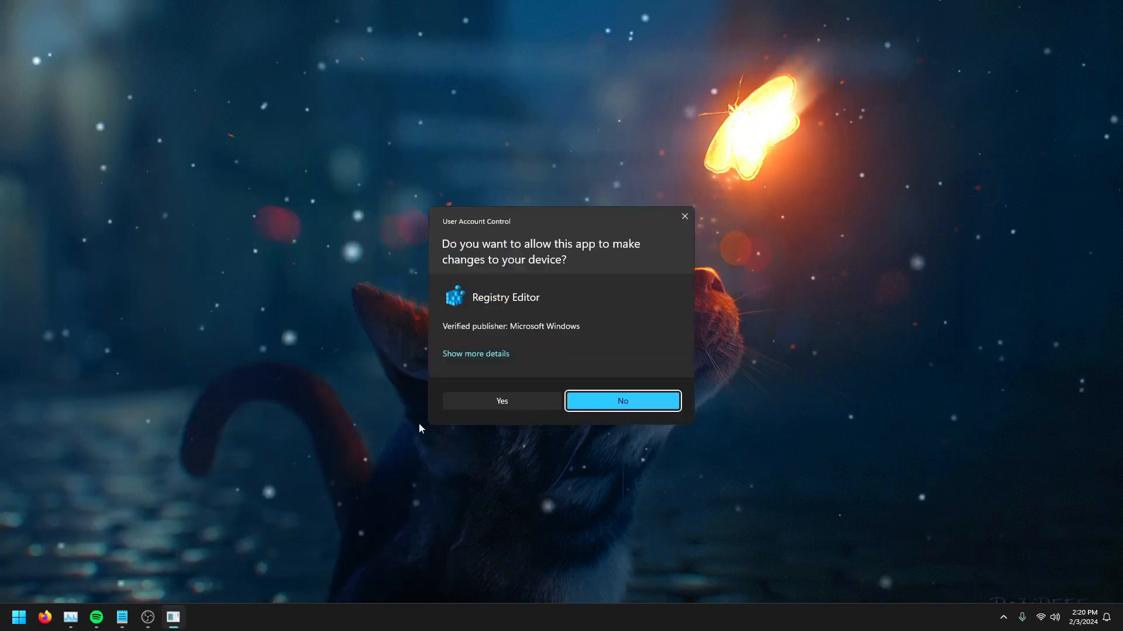
pyautogui.click(502, 401)
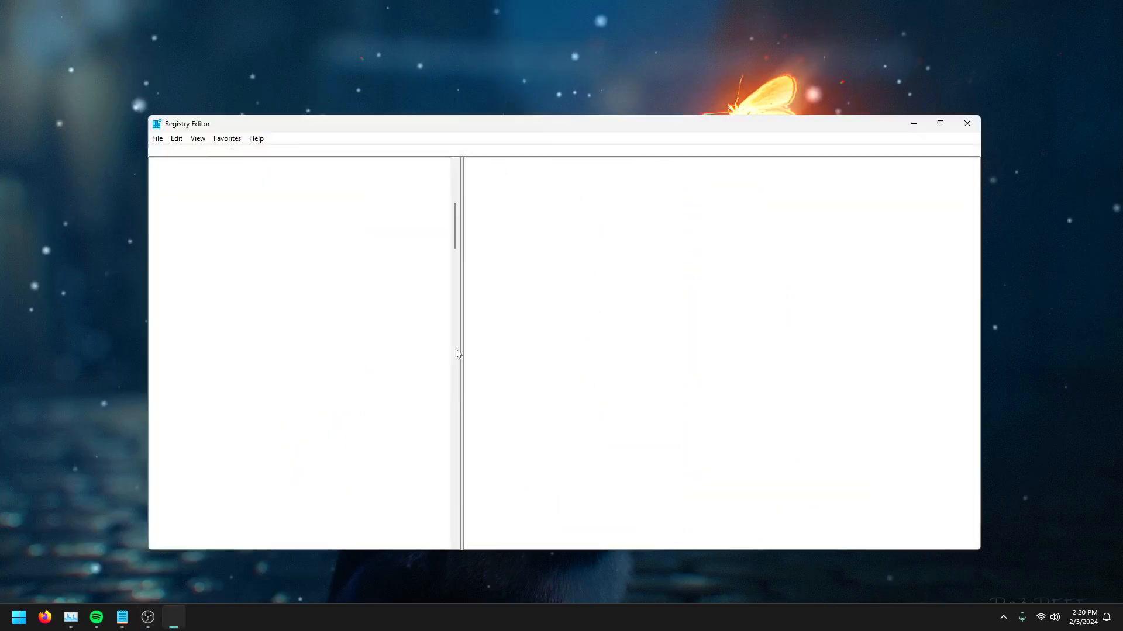
# Collapse the expanded registry tree from the Class key up to HKEY_LOCAL_MACHINE so only the root hives are listed
pyautogui.click(211, 405)
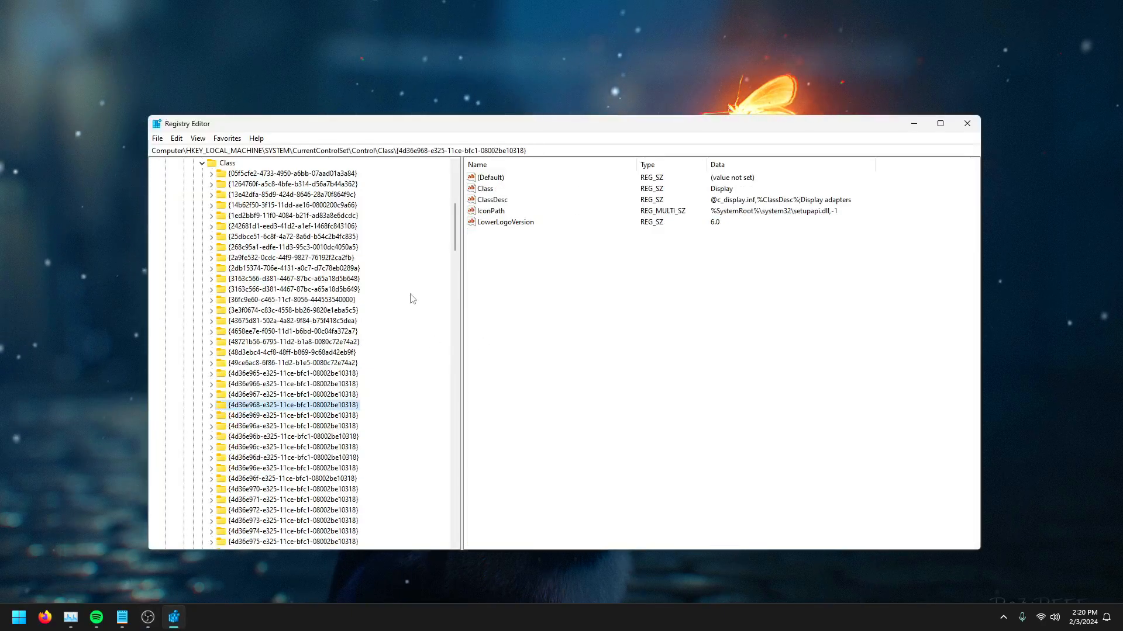
pyautogui.moveTo(455, 227); pyautogui.dragTo(455, 194)
pyautogui.click(201, 436)
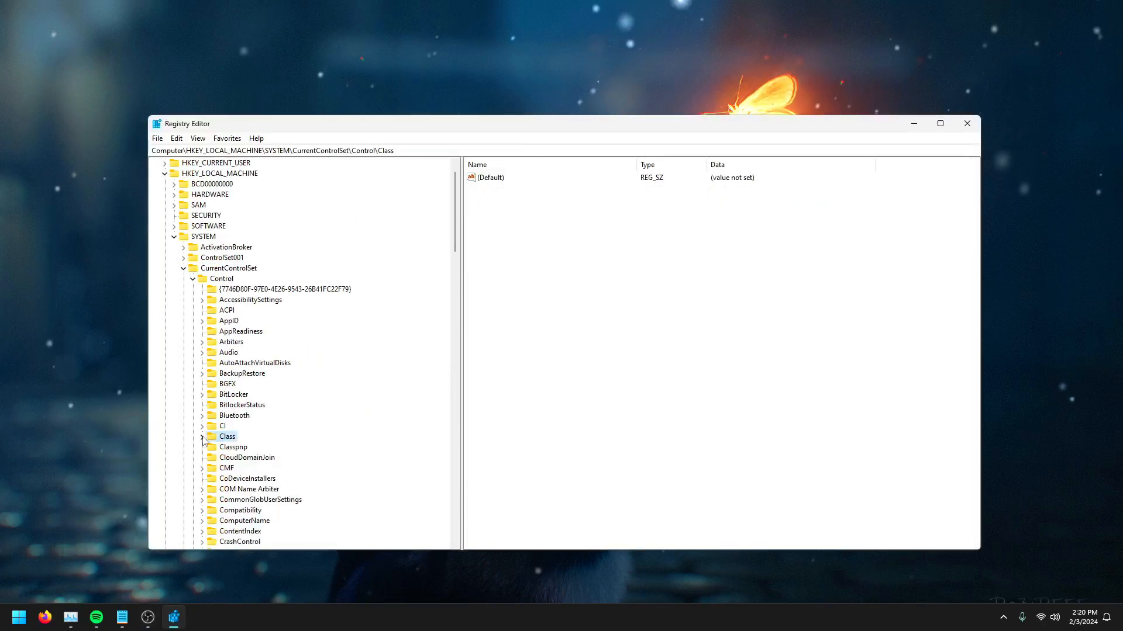
pyautogui.click(192, 279)
pyautogui.click(183, 289)
pyautogui.click(174, 258)
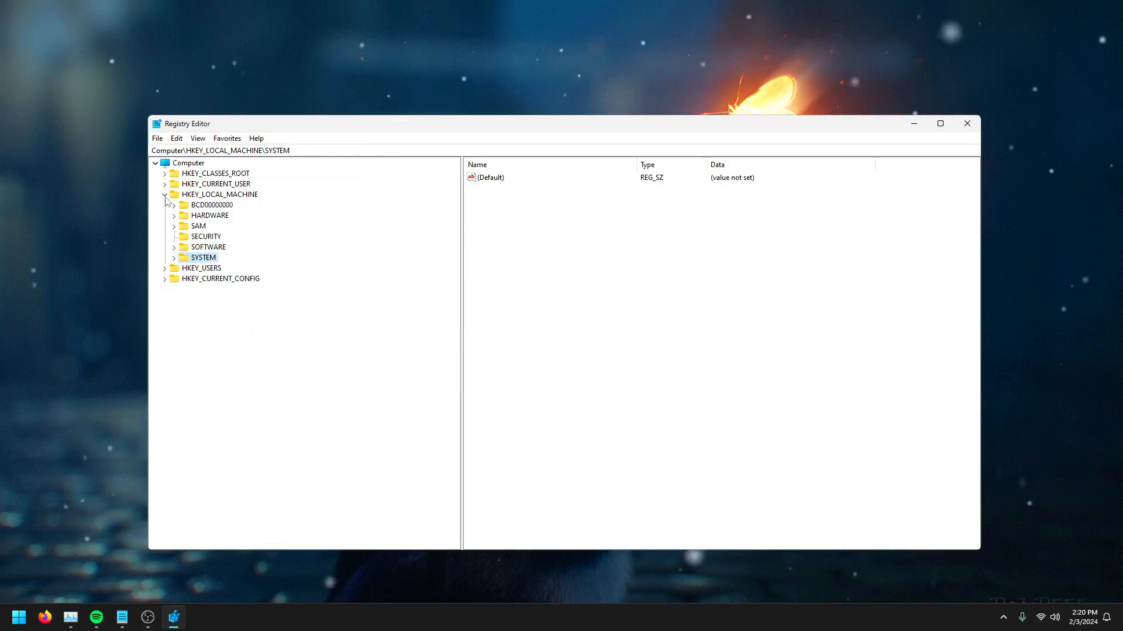
pyautogui.click(164, 195)
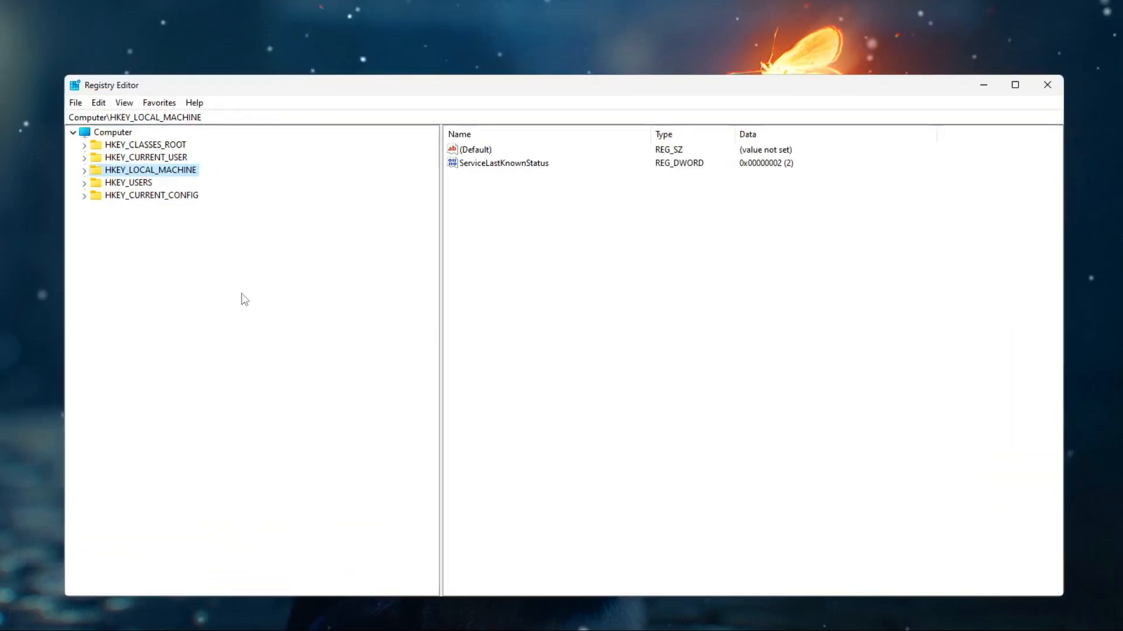
# Expand the registry path HKEY_LOCAL_MACHINE\SYSTEM\CurrentControlSet\Control
pyautogui.click(84, 171)
pyautogui.click(117, 233)
pyautogui.click(117, 246)
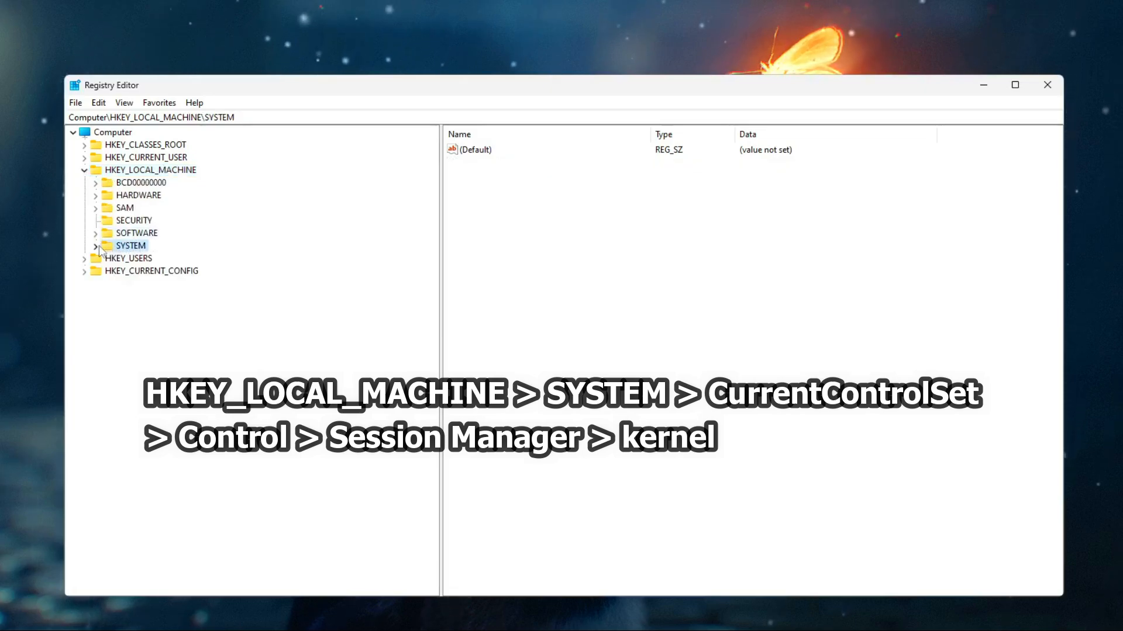
pyautogui.click(96, 246)
pyautogui.click(136, 284)
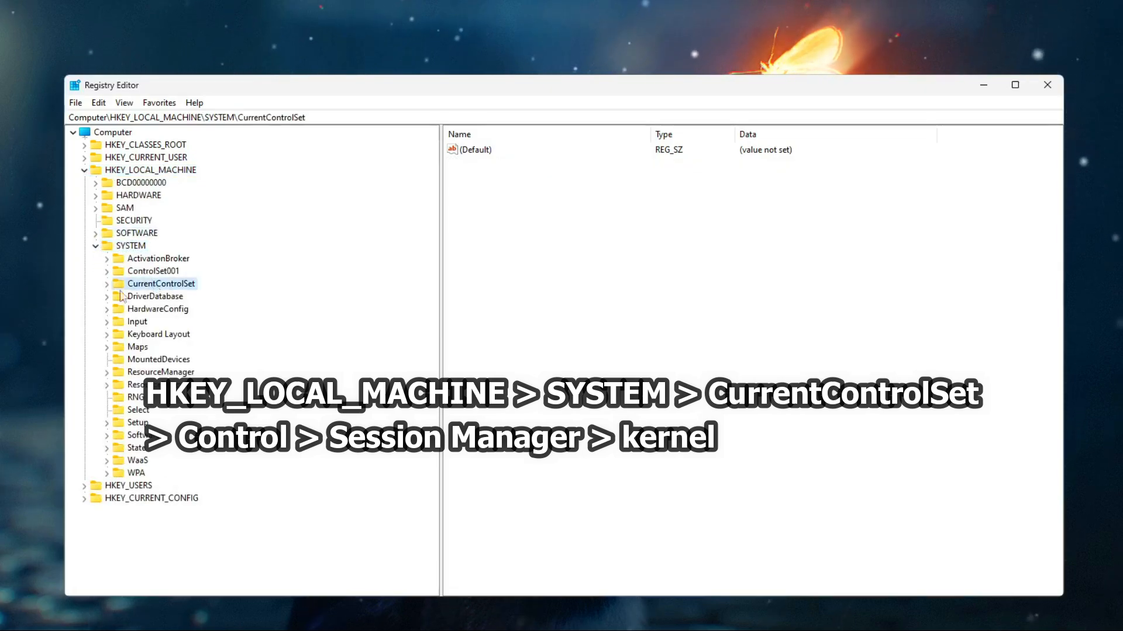
pyautogui.click(106, 284)
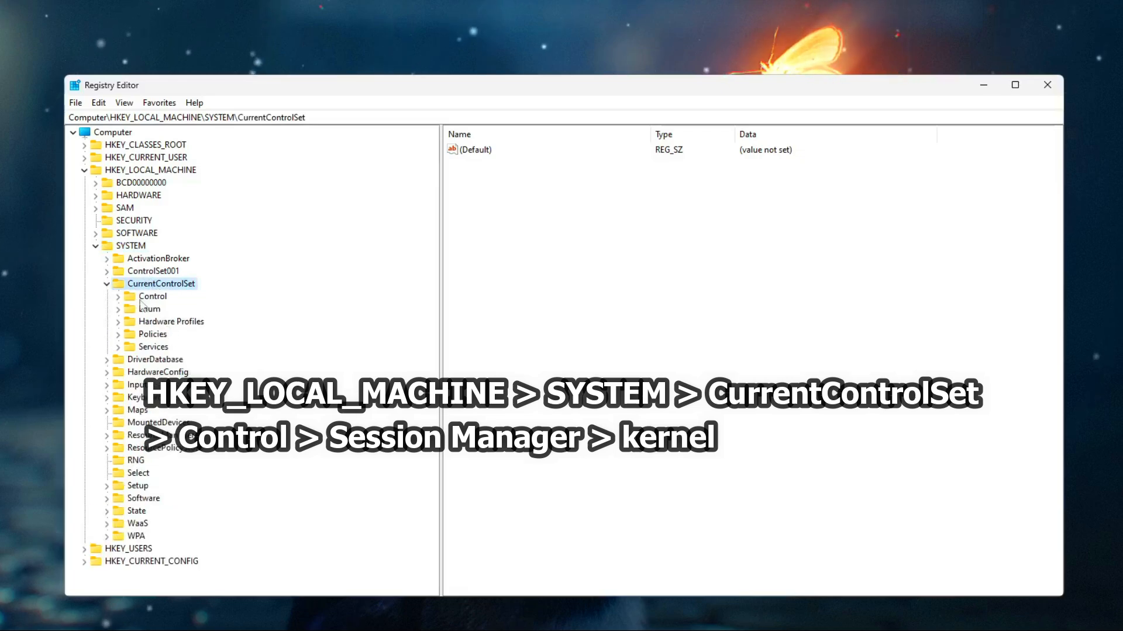
pyautogui.doubleClick(140, 298)
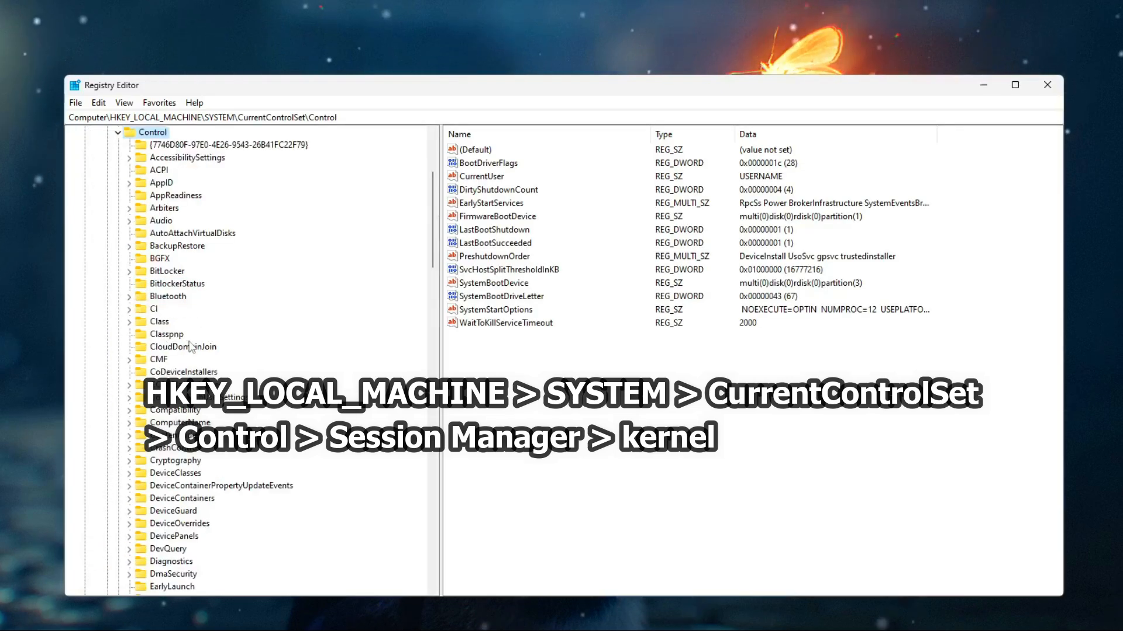
# Expand the Session Manager key under Control and open its kernel subkey
pyautogui.scroll(-3, 189, 347)
pyautogui.press('s')
pyautogui.scroll(-5, 188, 372)
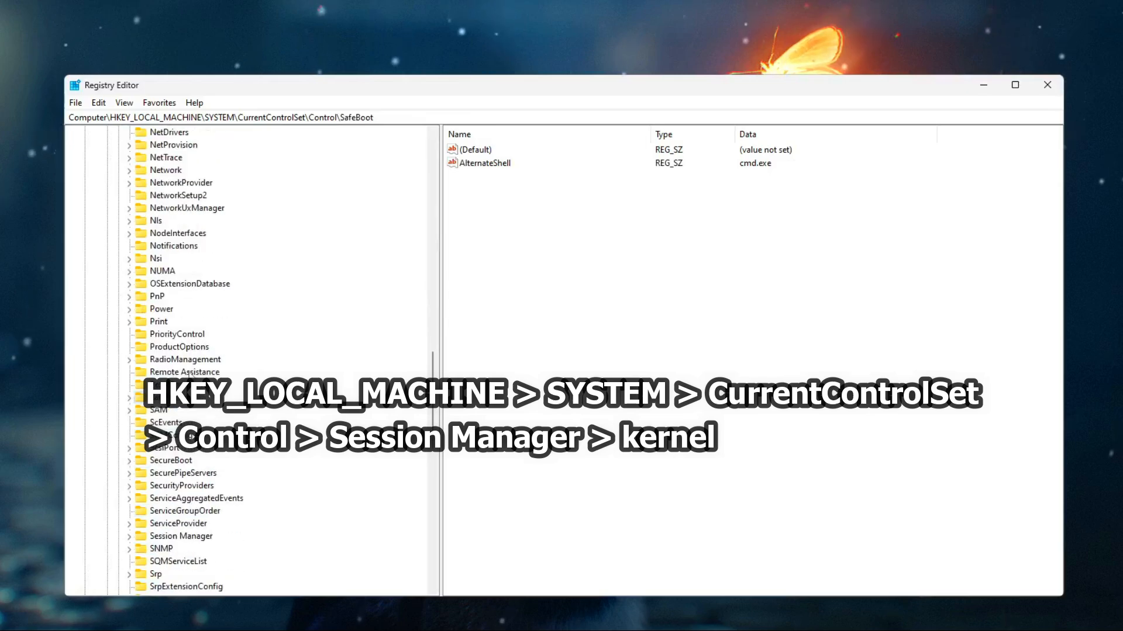
pyautogui.scroll(-2, 191, 436)
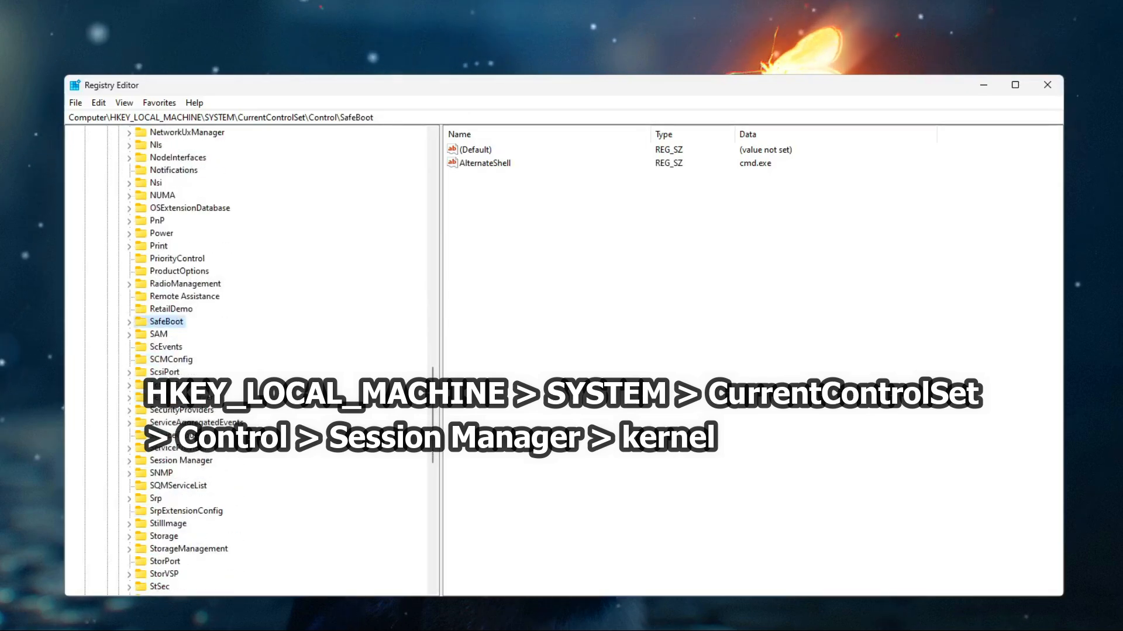
pyautogui.click(187, 462)
pyautogui.scroll(-2, 187, 461)
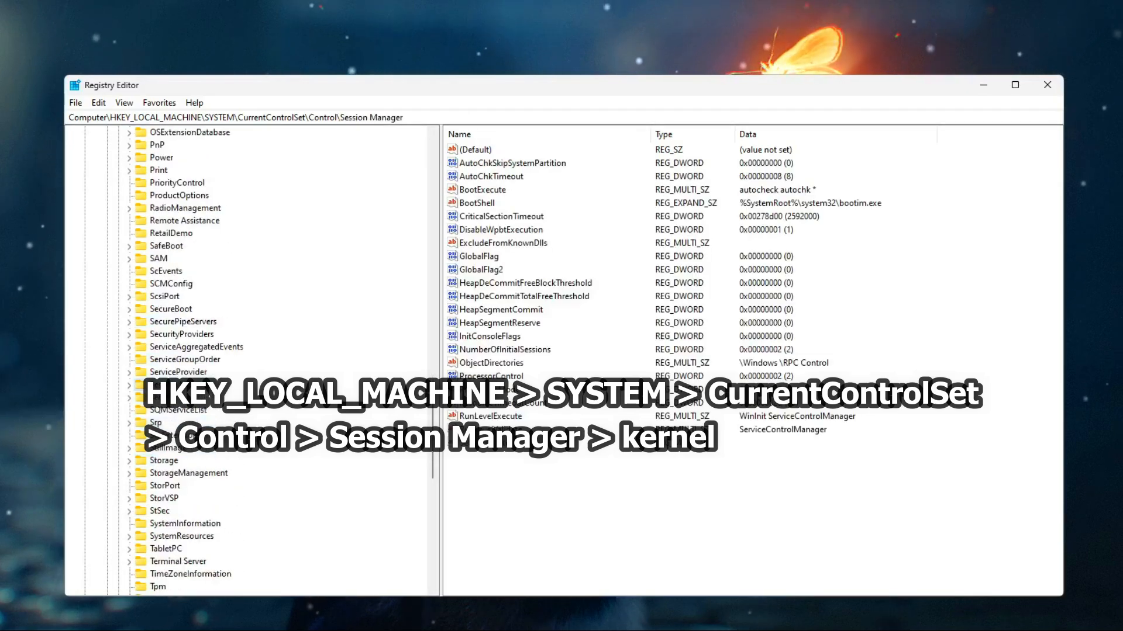
pyautogui.click(130, 386)
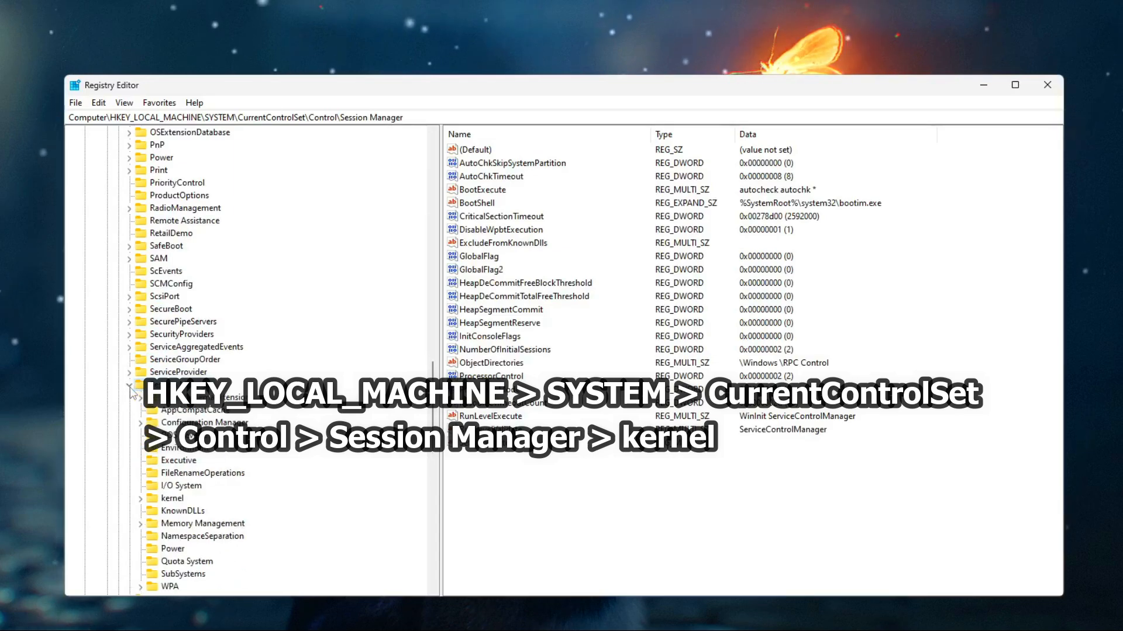
pyautogui.scroll(-2, 187, 436)
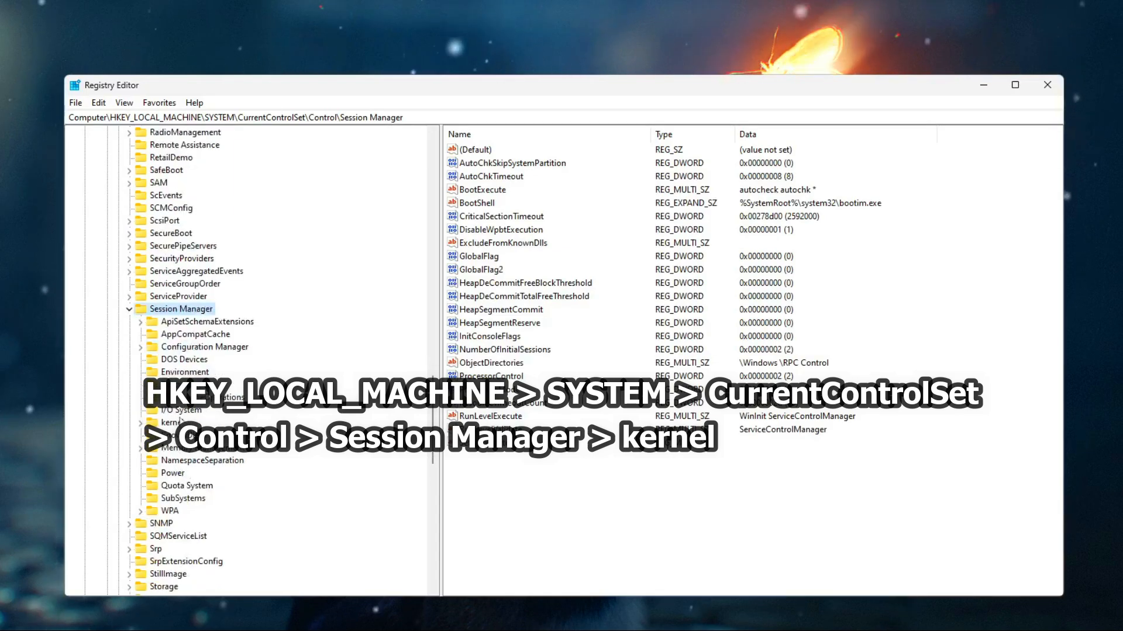
pyautogui.click(179, 422)
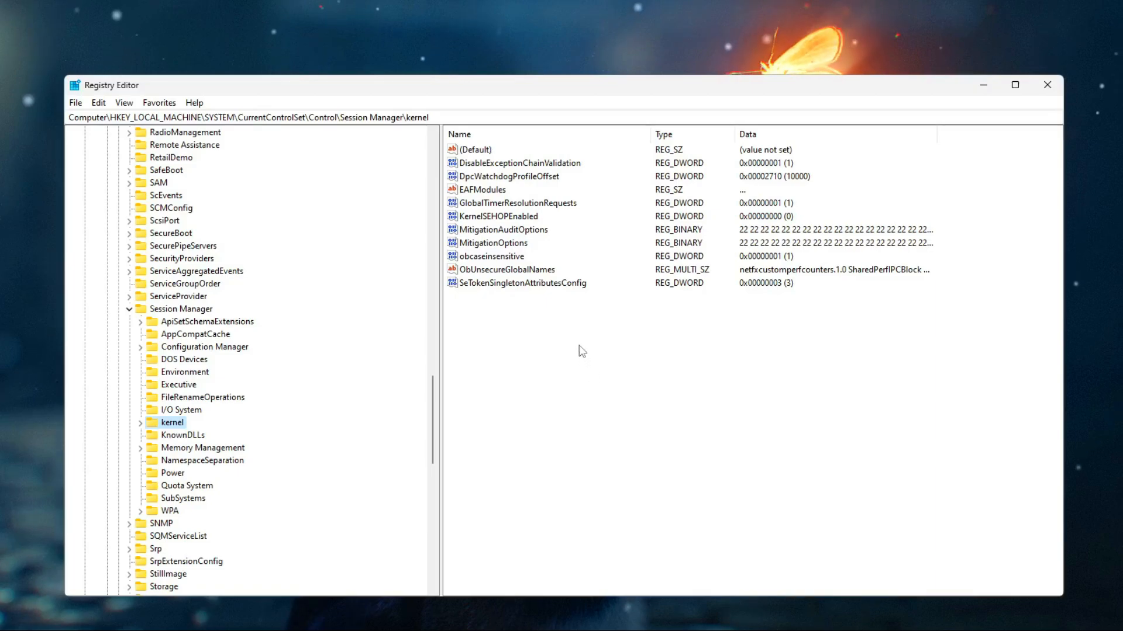
# Try to add a DWORD (32-bit) value named DisableExceptionChainValidation to the kernel key, and delete the leftover new value
pyautogui.click(517, 163)
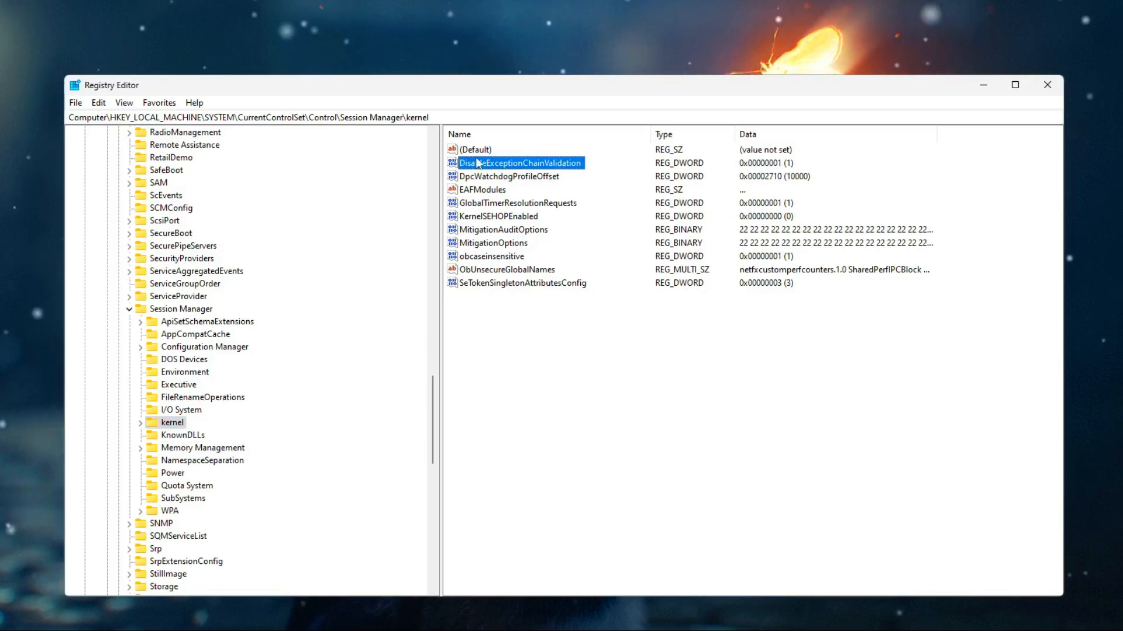
pyautogui.rightClick(602, 355)
pyautogui.moveTo(633, 364)
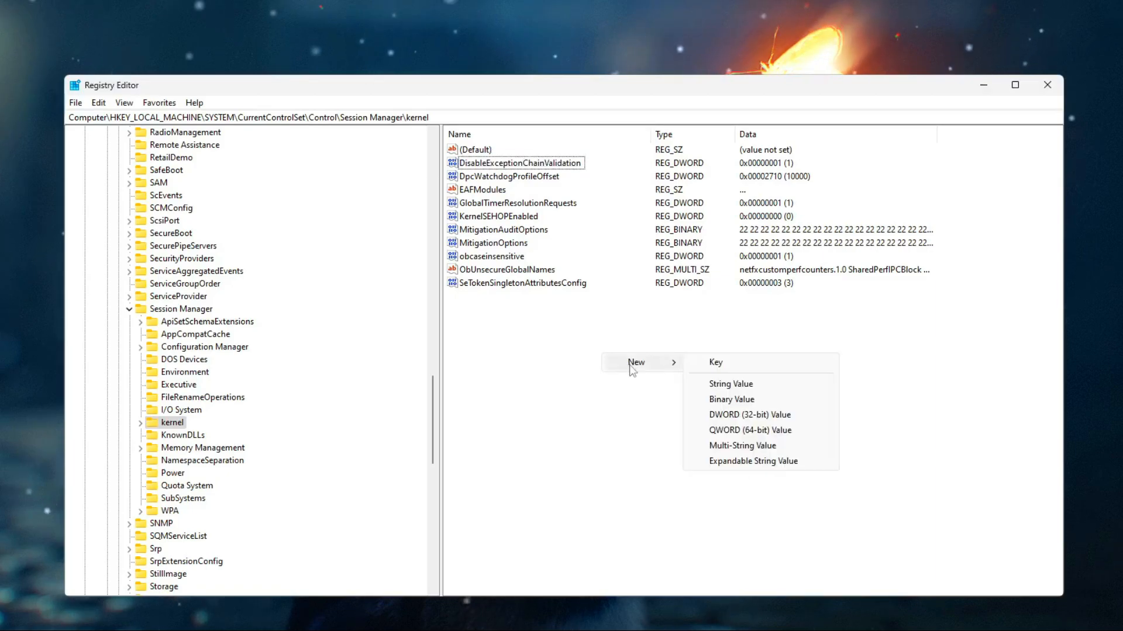
pyautogui.click(746, 416)
pyautogui.write('DisableExceptionChainValidation')
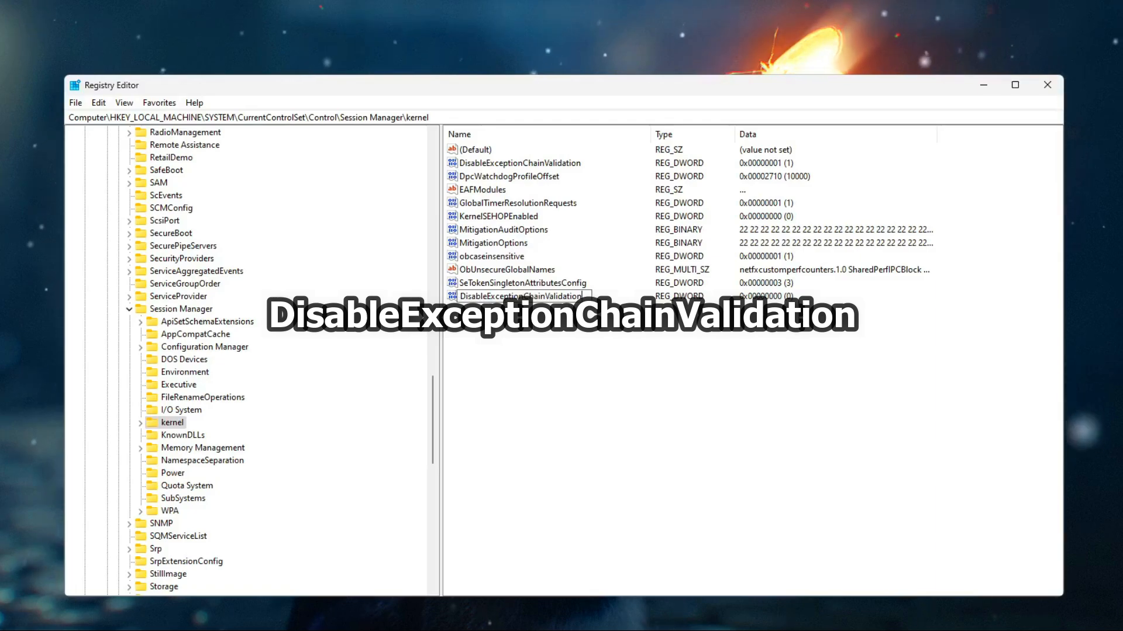
pyautogui.press('Return')
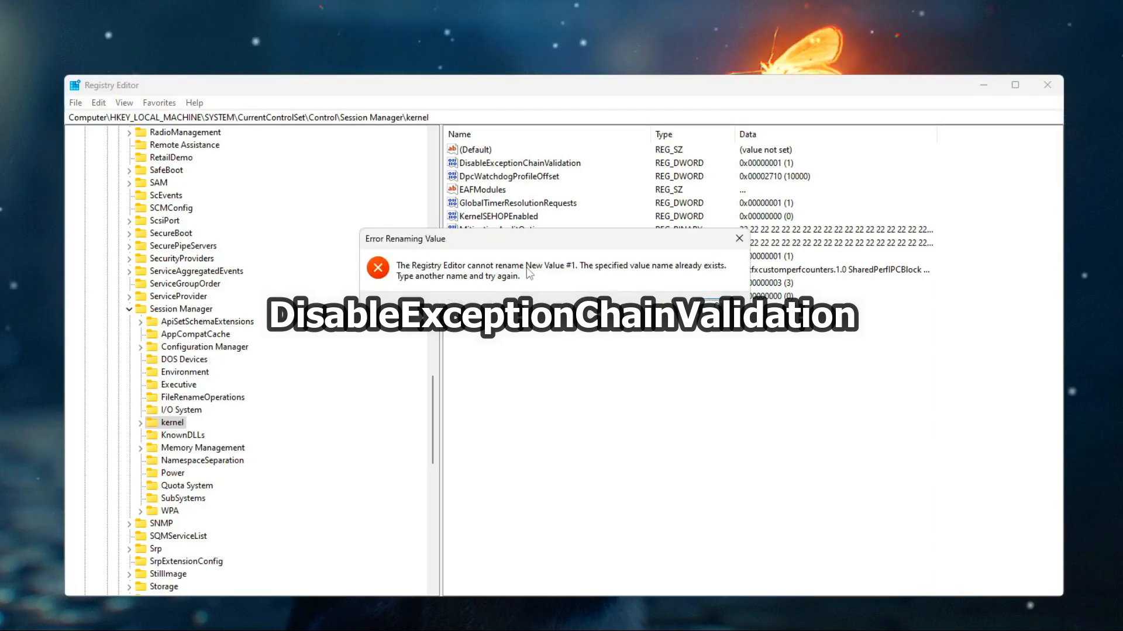
pyautogui.click(735, 306)
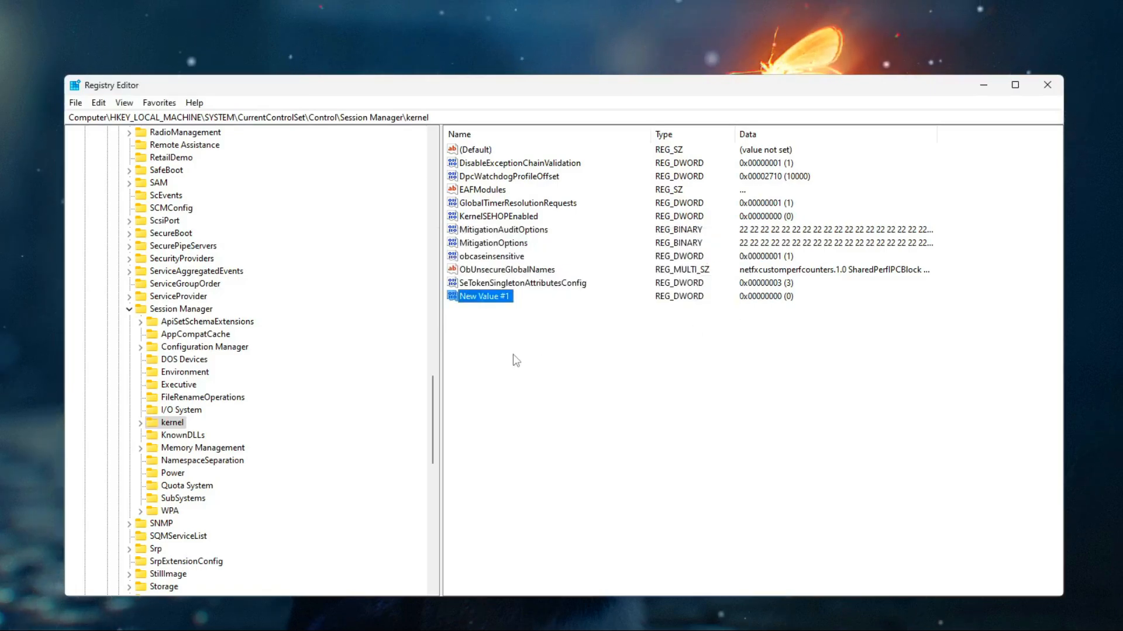
pyautogui.press('Delete')
pyautogui.click(673, 305)
# Set the value data of the existing DisableExceptionChainValidation entry to 1
pyautogui.click(483, 167)
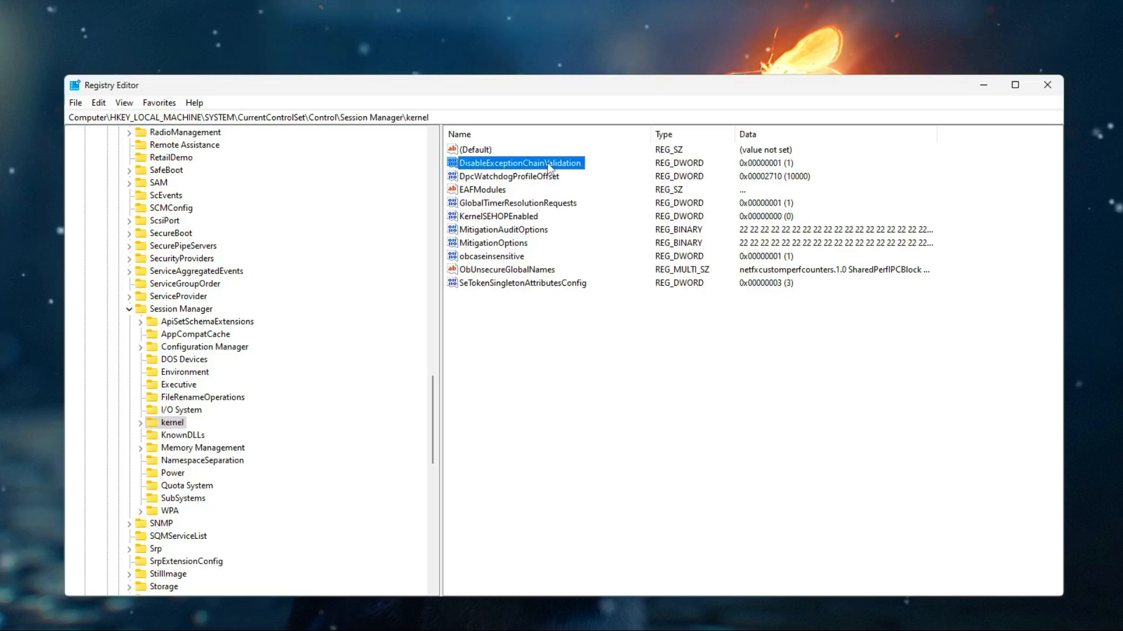
pyautogui.rightClick(547, 163)
pyautogui.click(585, 171)
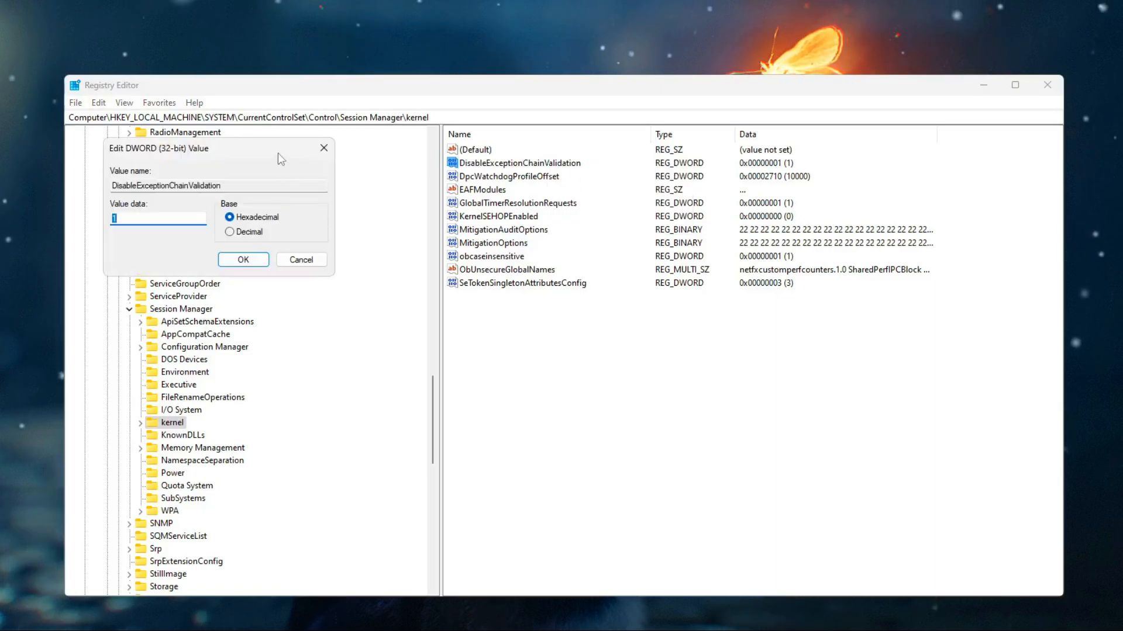
pyautogui.moveTo(278, 152); pyautogui.dragTo(635, 212)
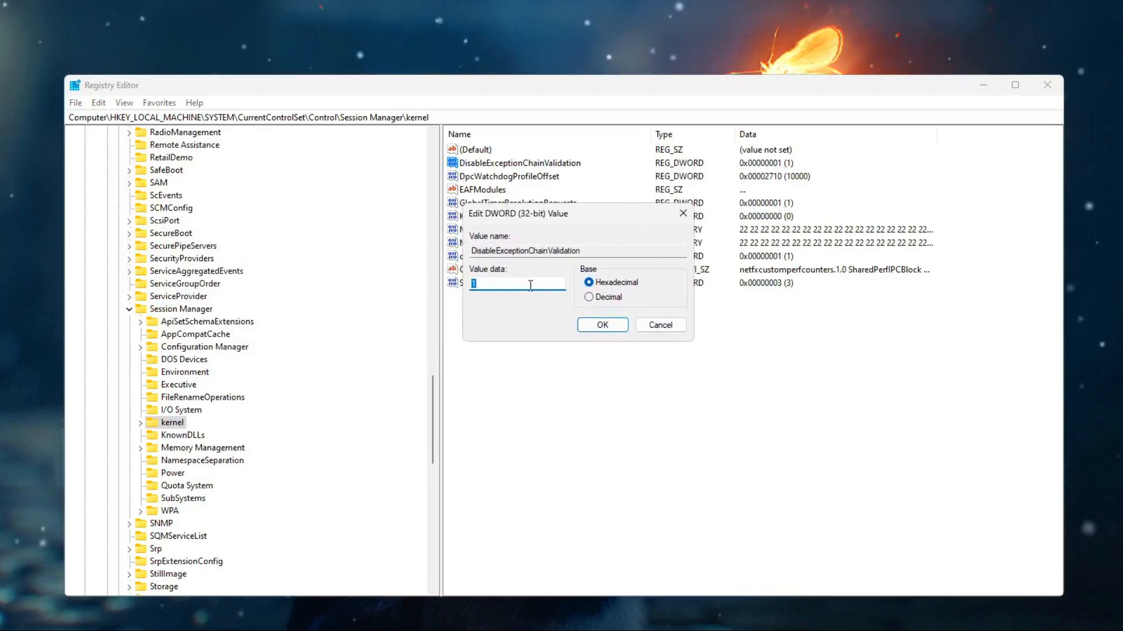
pyautogui.write('1')
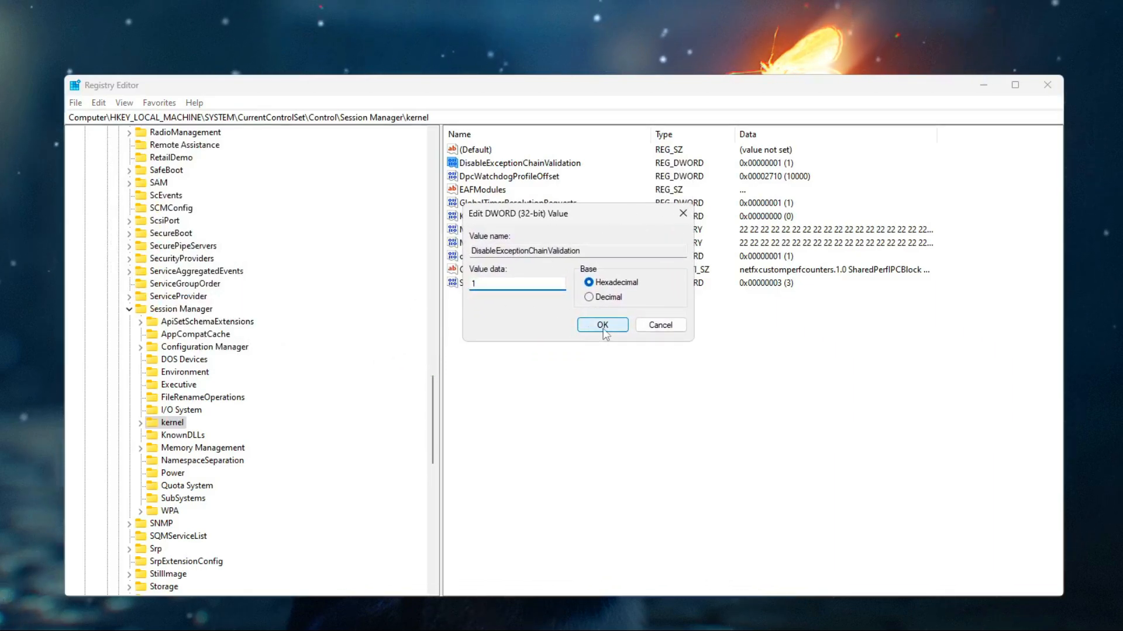
pyautogui.click(603, 325)
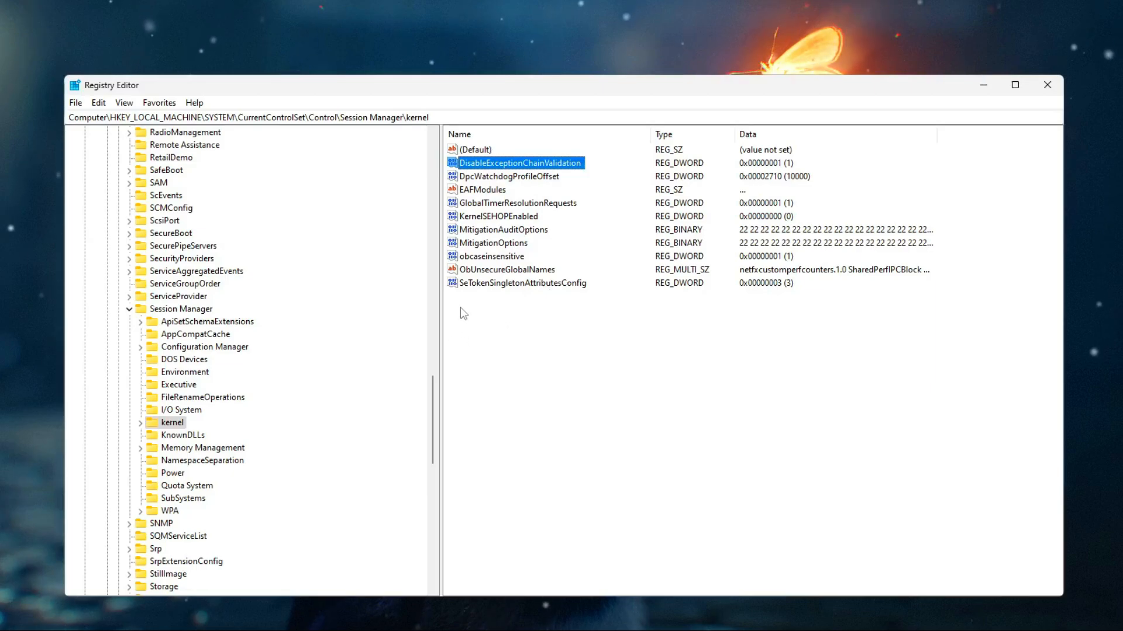
# Try to add a DWORD (32-bit) value named KernelSEHOPEnabled to the kernel key, and delete the leftover new value
pyautogui.click(488, 217)
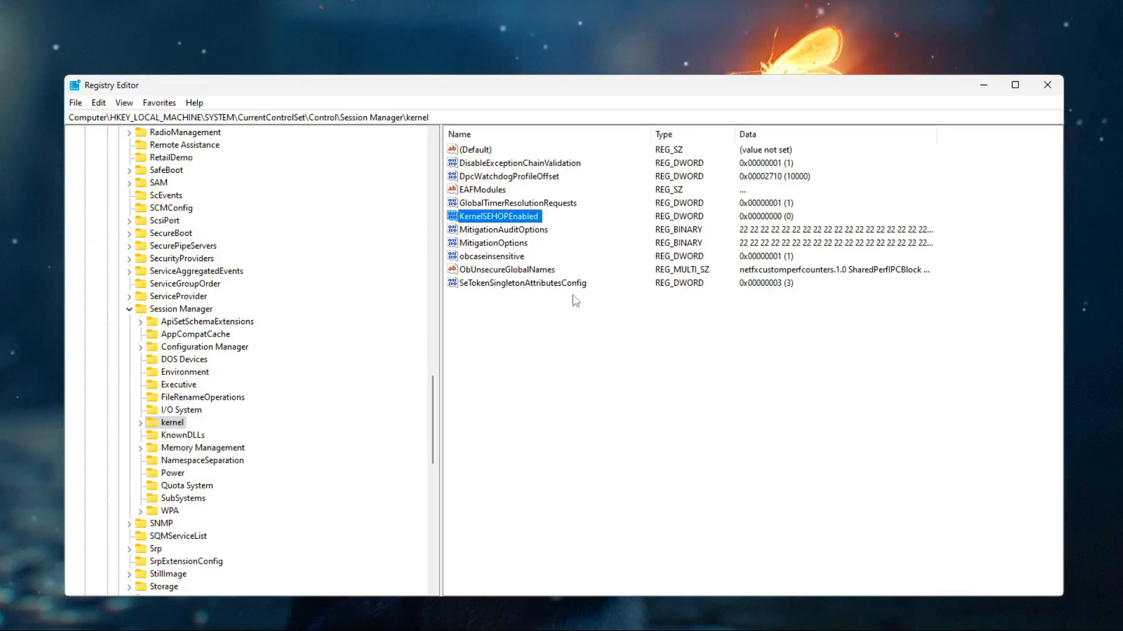
pyautogui.rightClick(507, 332)
pyautogui.moveTo(533, 346)
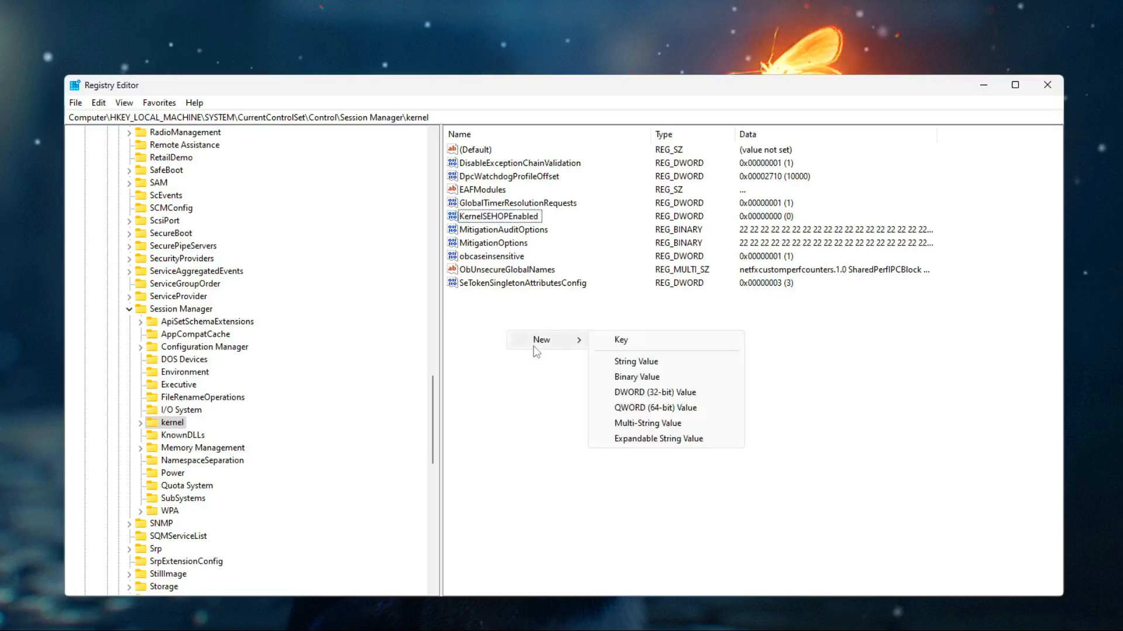
pyautogui.click(660, 393)
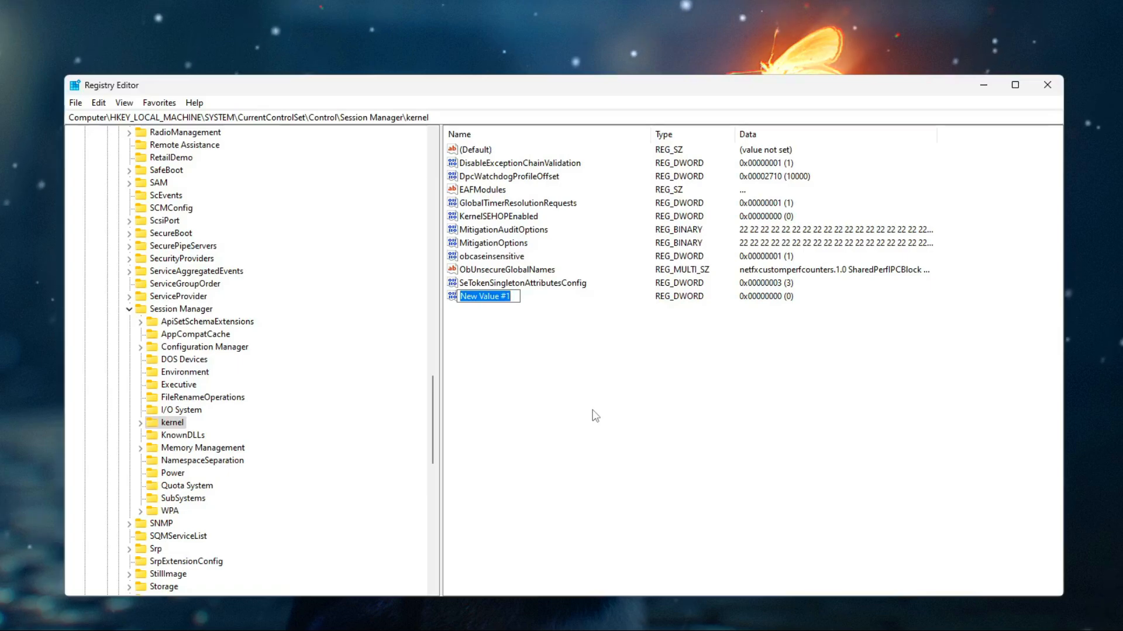
pyautogui.write('KernelSEHOPEnabled')
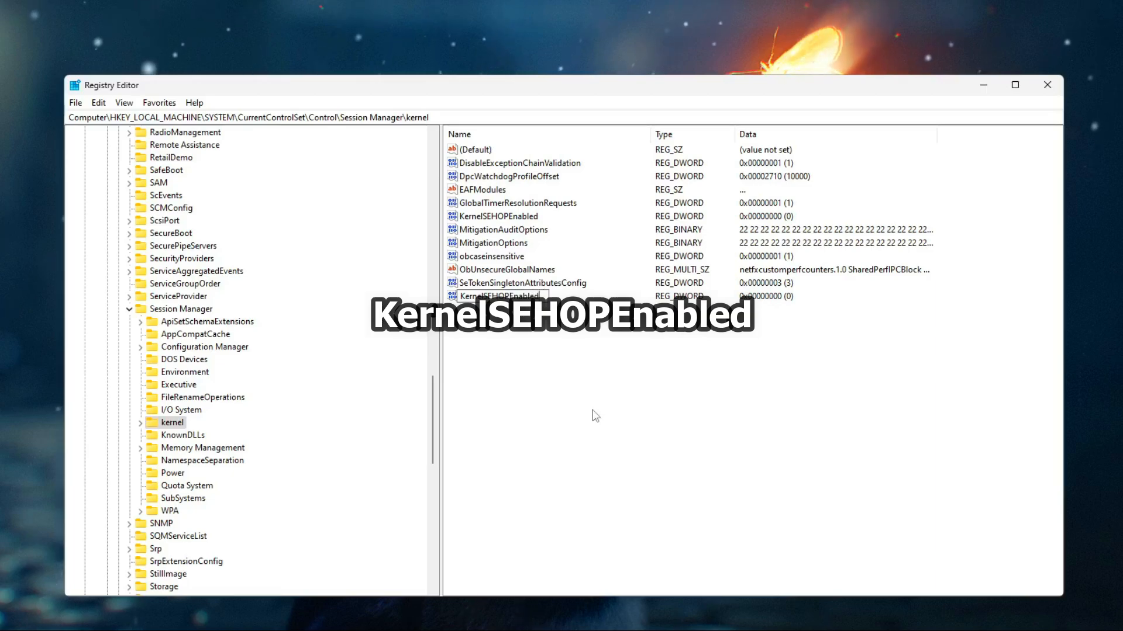
pyautogui.press('Return')
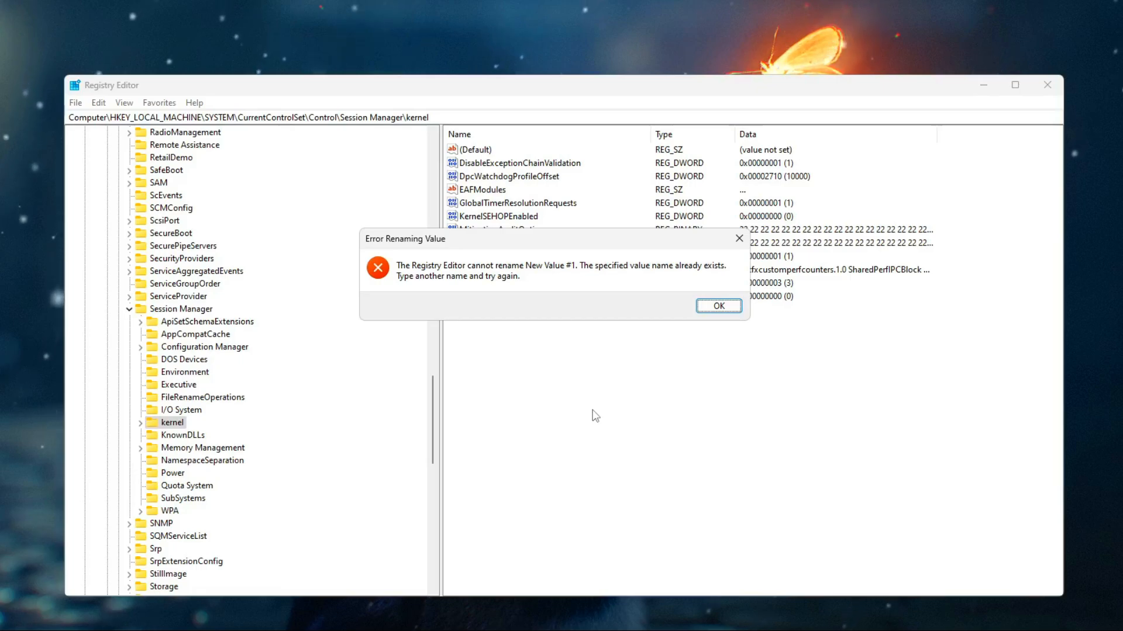
pyautogui.click(718, 305)
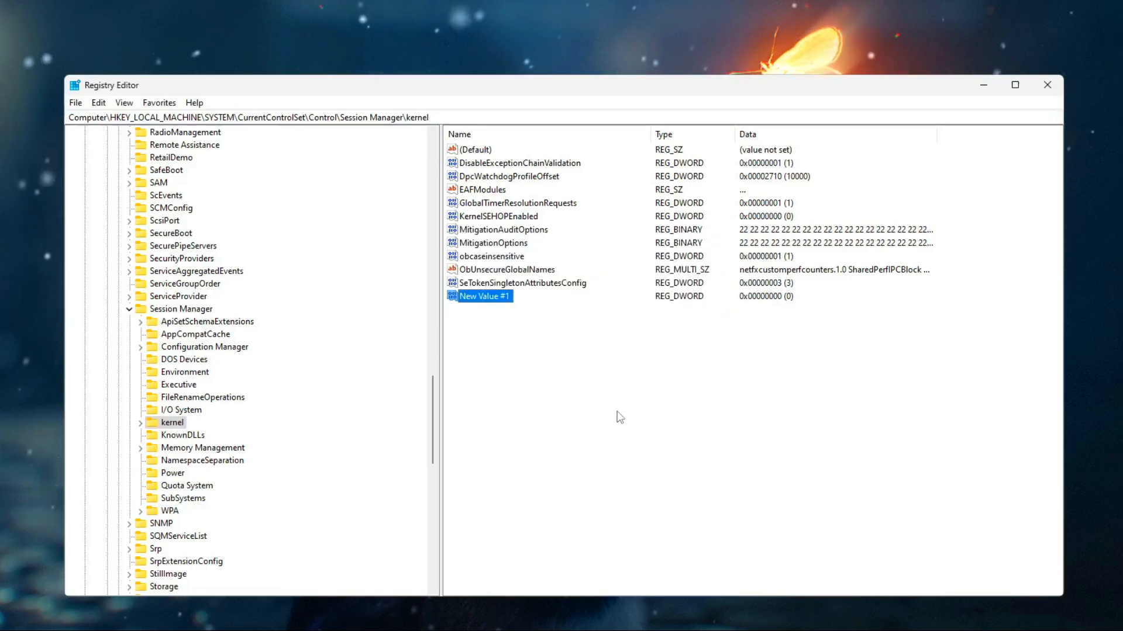
pyautogui.press('Delete')
pyautogui.click(684, 305)
# Set the value data of the existing KernelSEHOPEnabled entry in the kernel key to 0
pyautogui.click(501, 217)
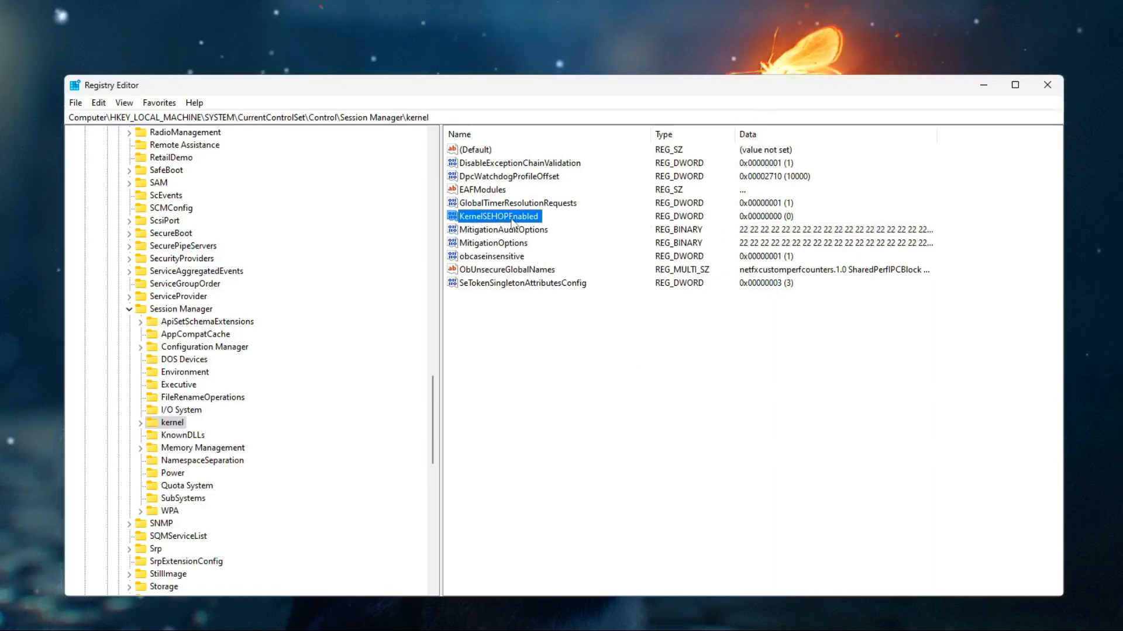
pyautogui.rightClick(512, 222)
pyautogui.click(541, 230)
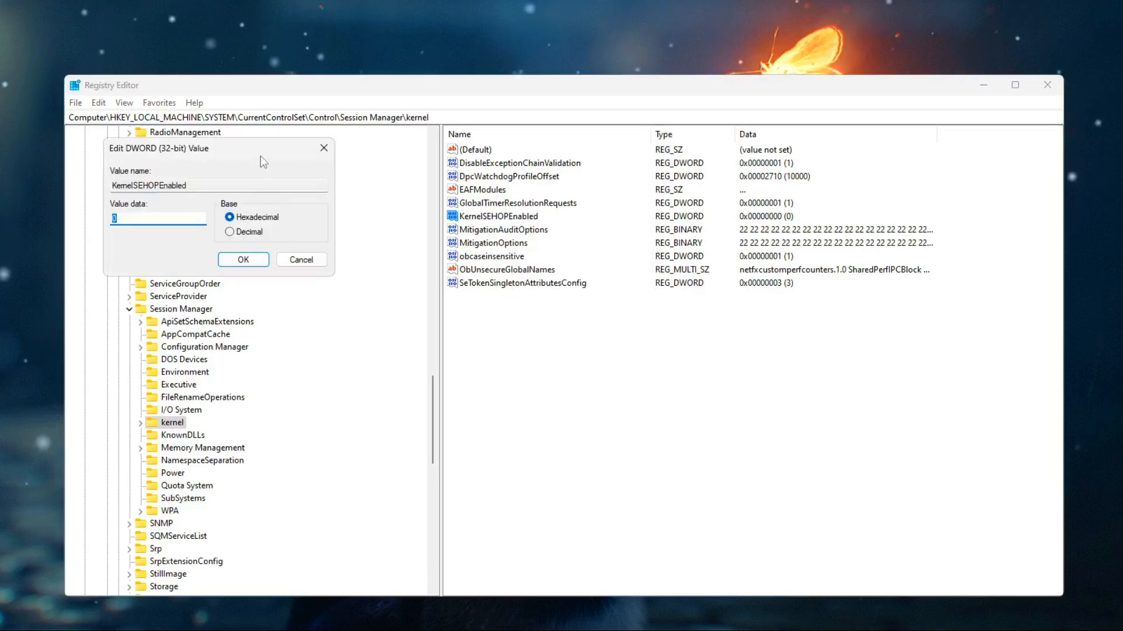
pyautogui.moveTo(261, 156); pyautogui.dragTo(607, 256)
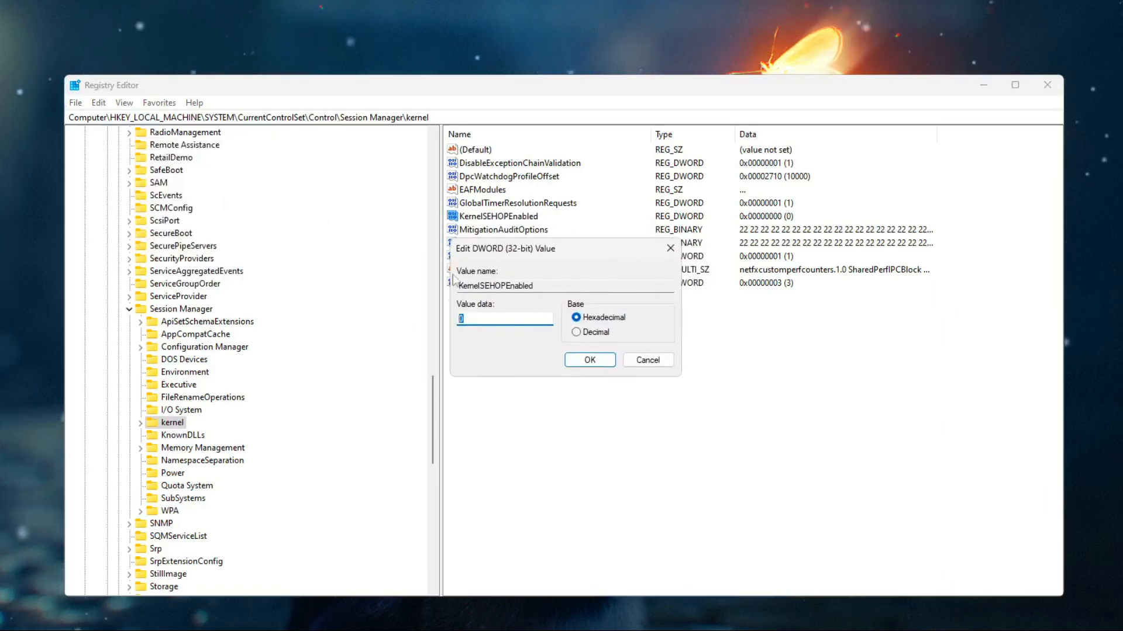
pyautogui.click(589, 360)
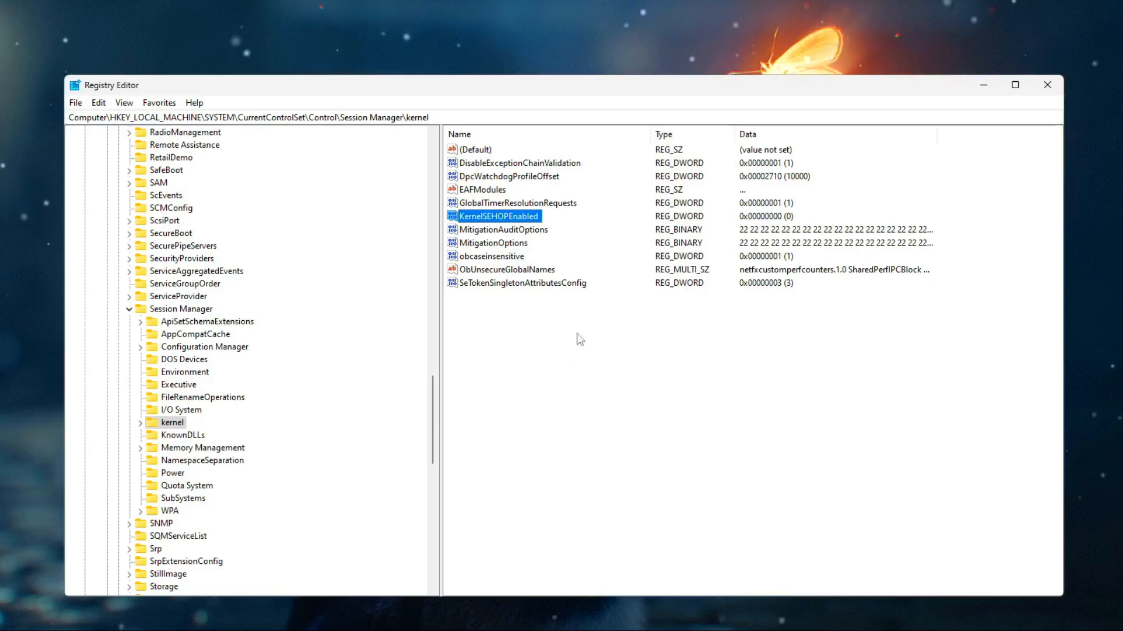
# Open the Memory Management subkey under the Session Manager key
pyautogui.click(181, 309)
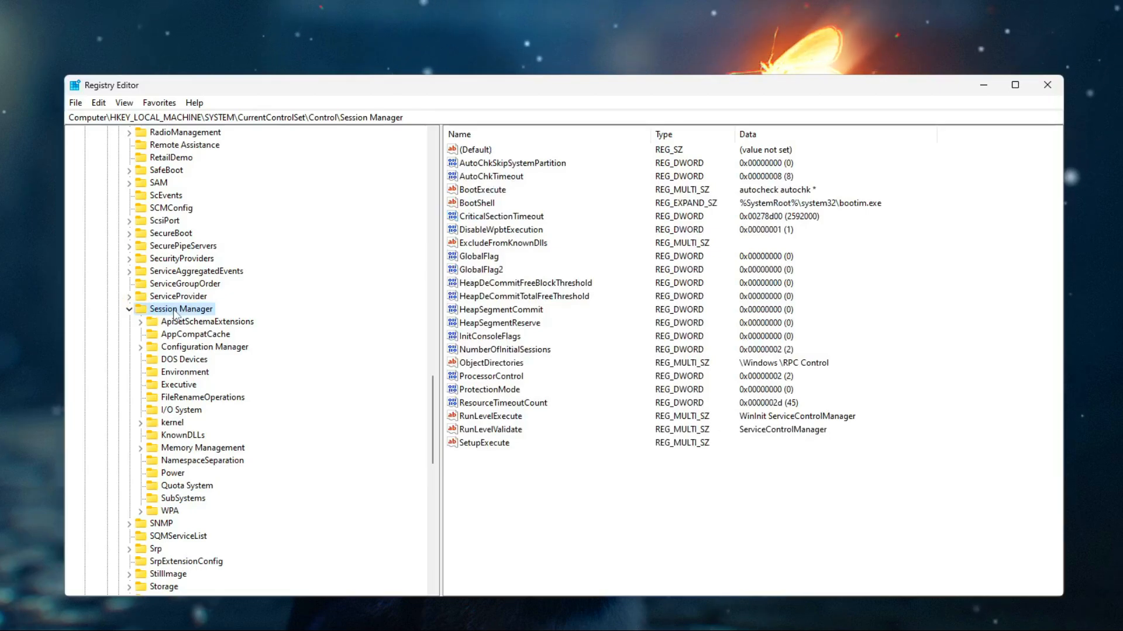
pyautogui.click(187, 449)
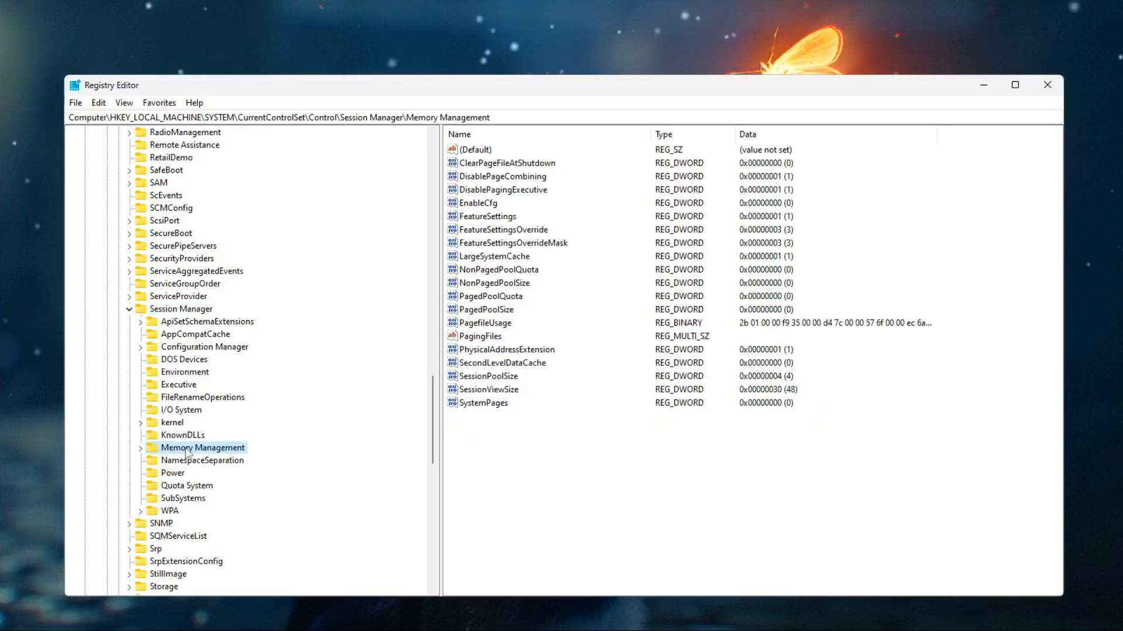
pyautogui.click(167, 426)
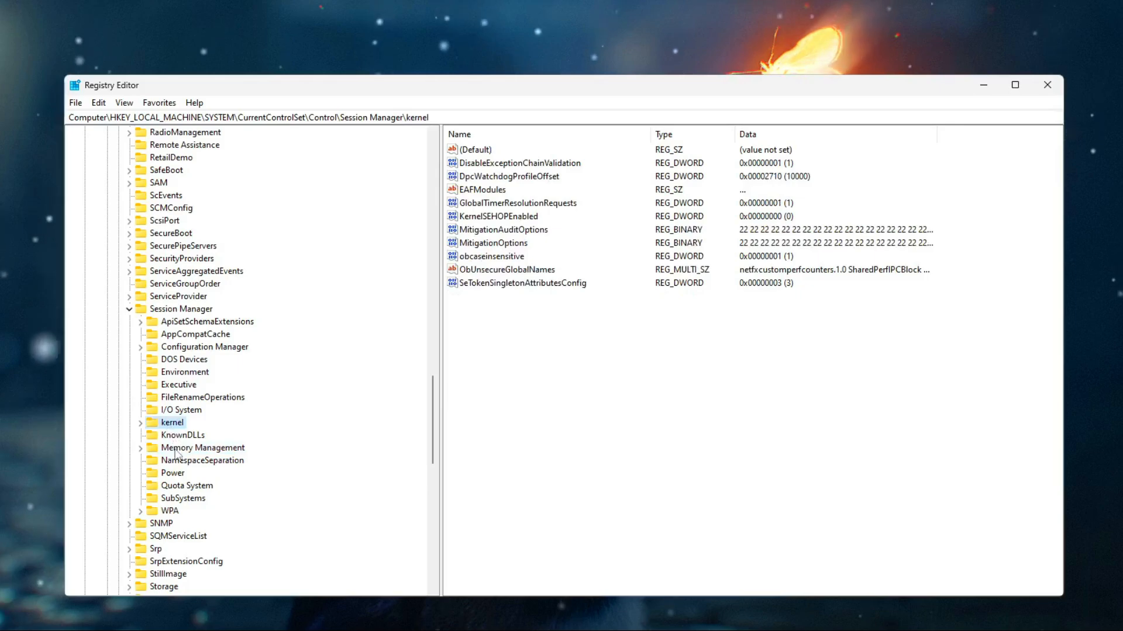
pyautogui.click(175, 449)
pyautogui.scroll(-2, 291, 389)
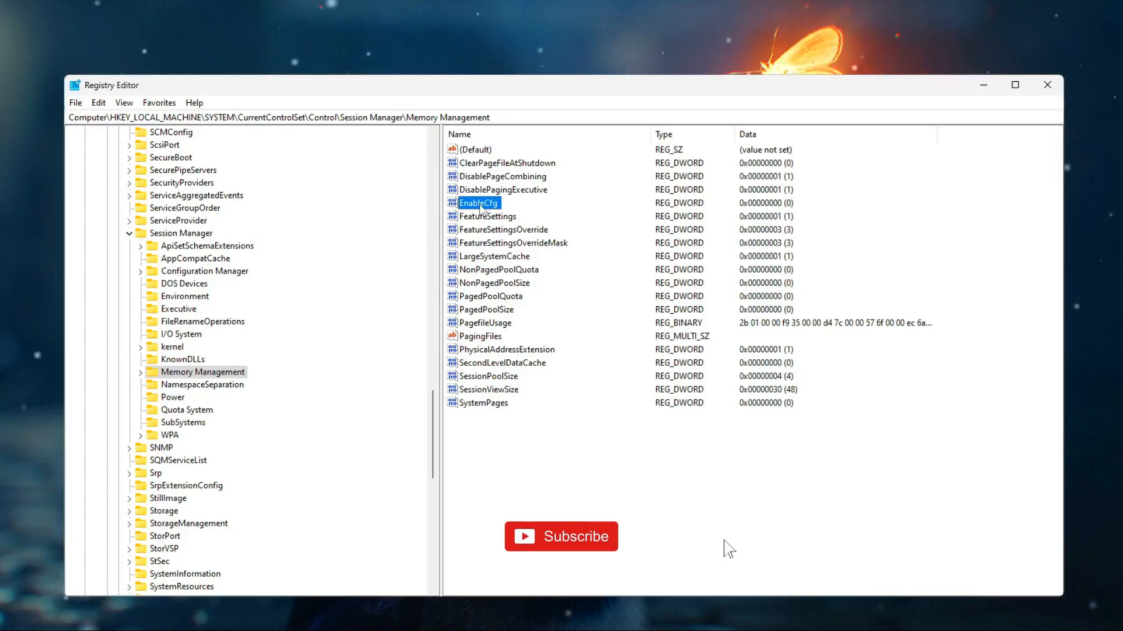
# Try to add a DWORD (32-bit) value named EnableCfg to the Memory Management key, and delete the leftover new value
pyautogui.rightClick(537, 457)
pyautogui.moveTo(585, 466)
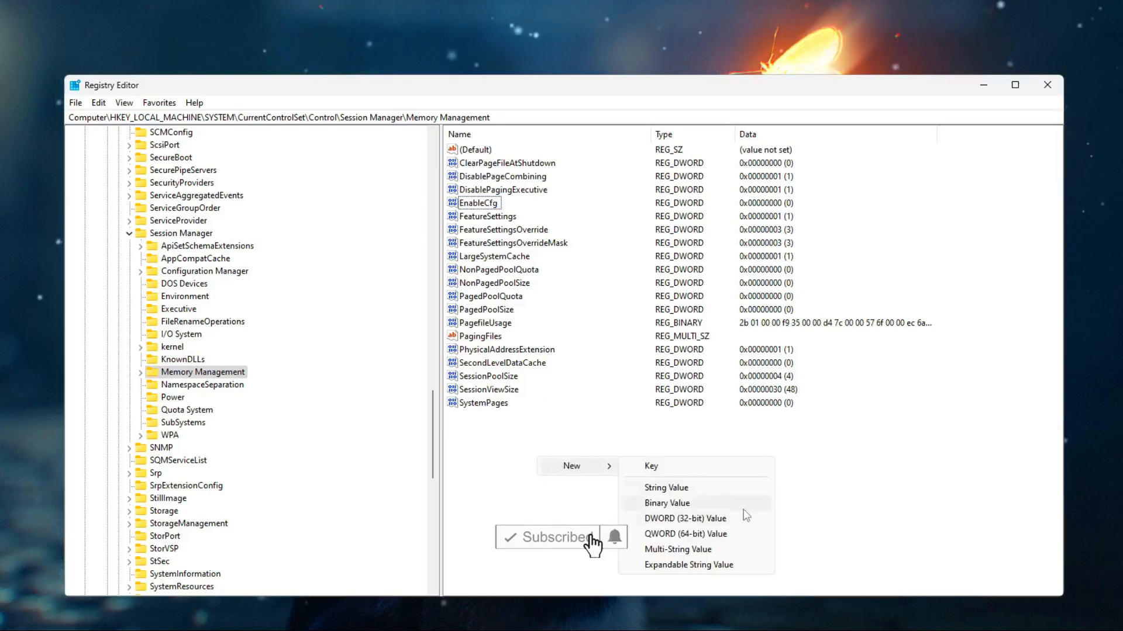
pyautogui.click(713, 522)
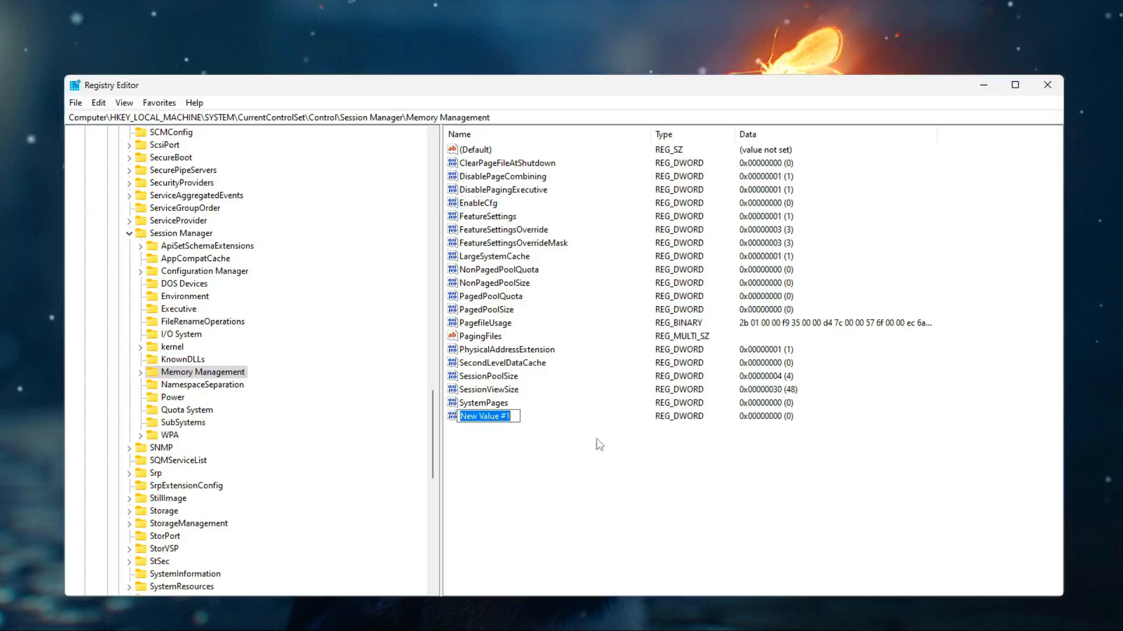
pyautogui.write('Enable')
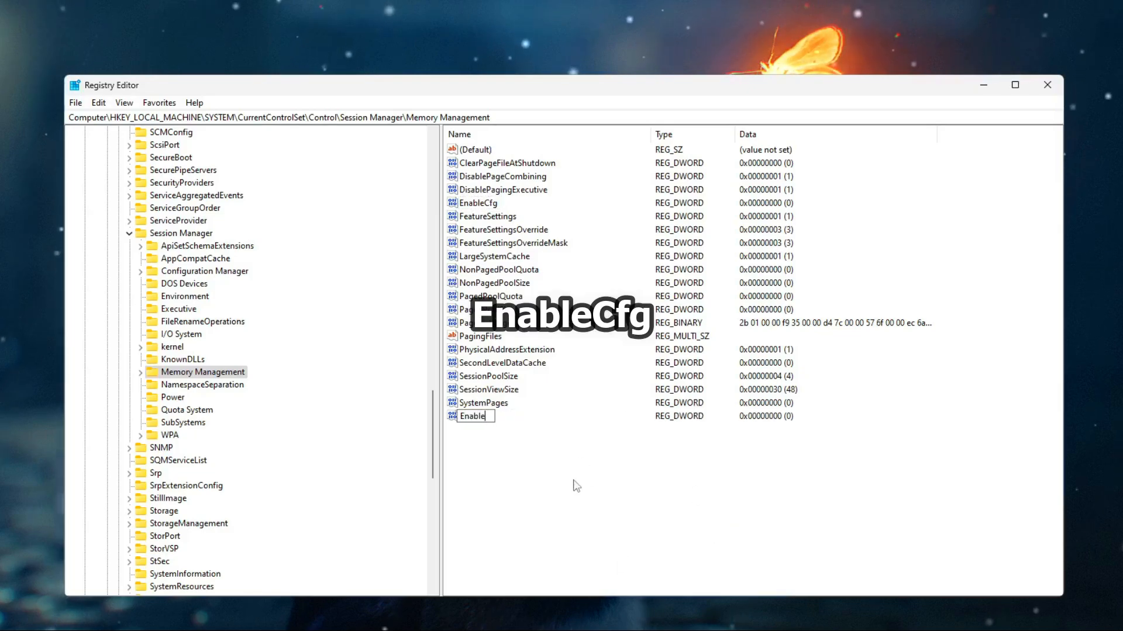
pyautogui.write('Cfg')
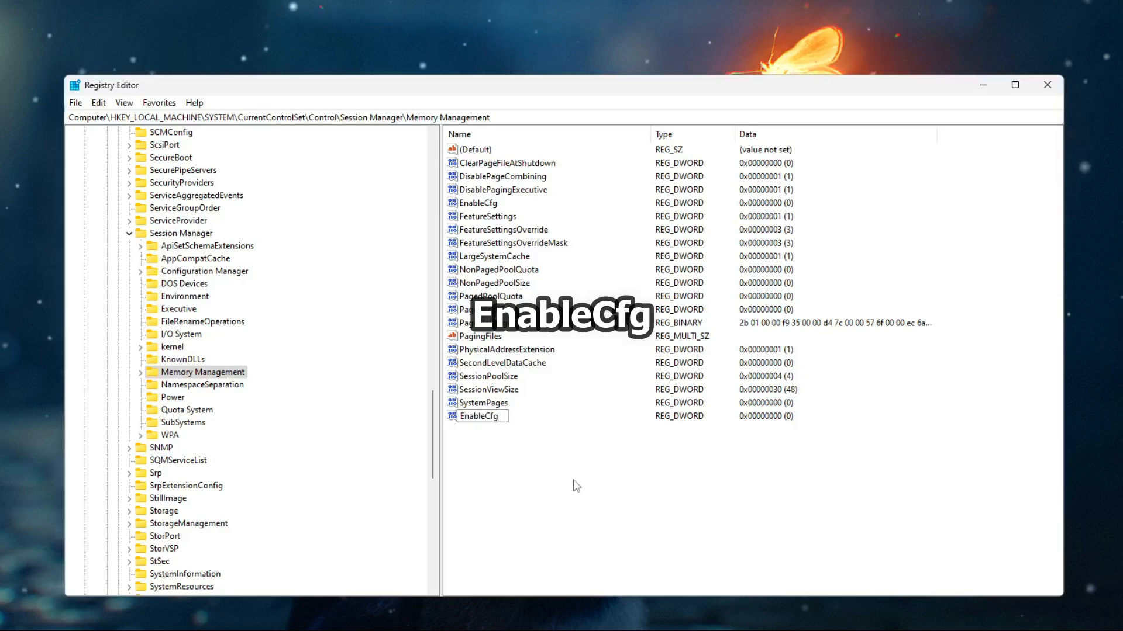
pyautogui.press('Return')
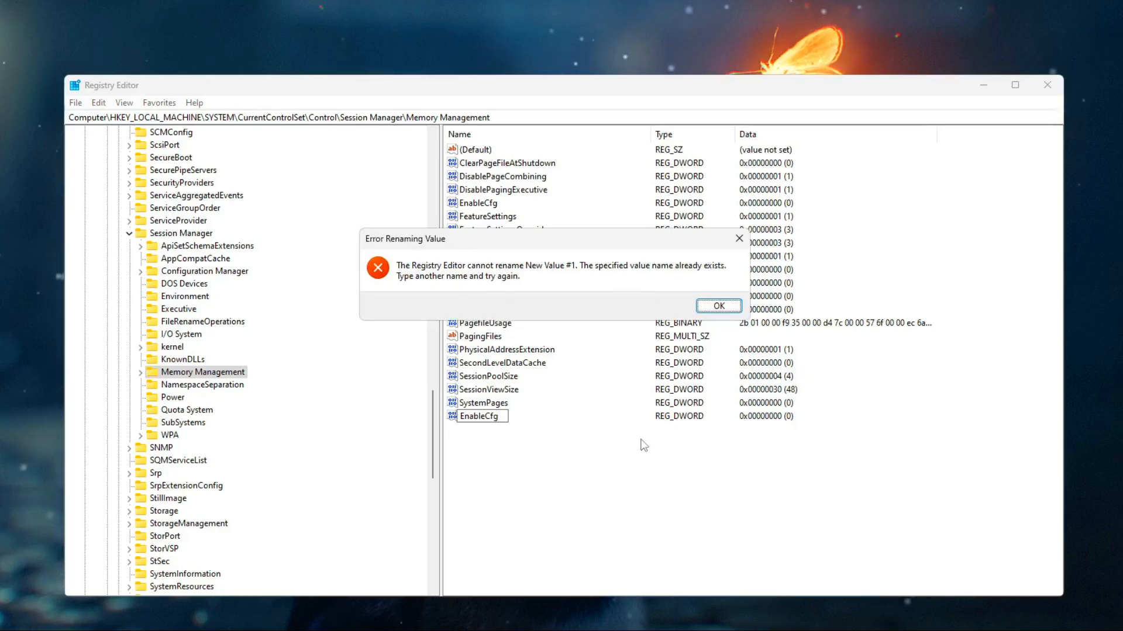
pyautogui.click(718, 306)
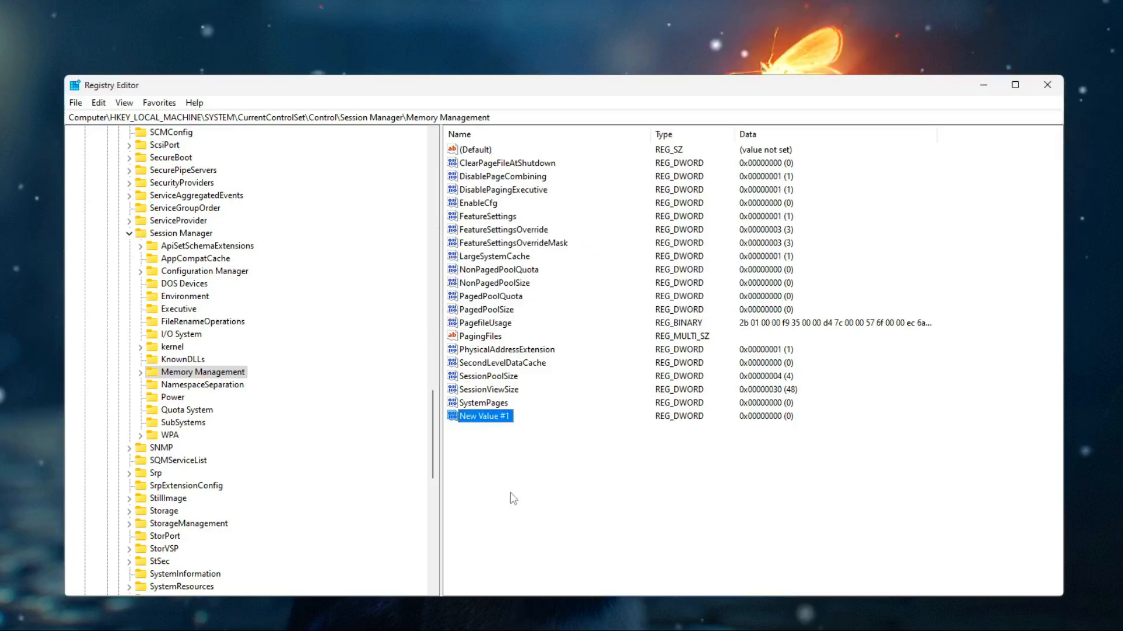
pyautogui.press('Delete')
pyautogui.press('Return')
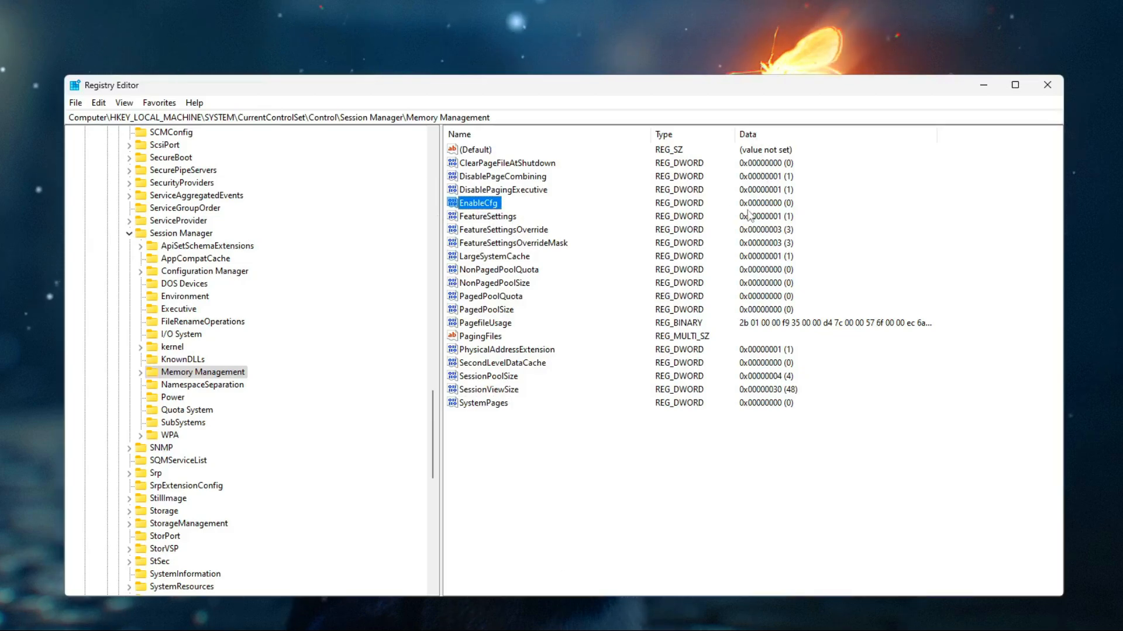
# Set the value data of the existing EnableCfg entry in the Memory Management key to 0
pyautogui.rightClick(475, 203)
pyautogui.click(526, 209)
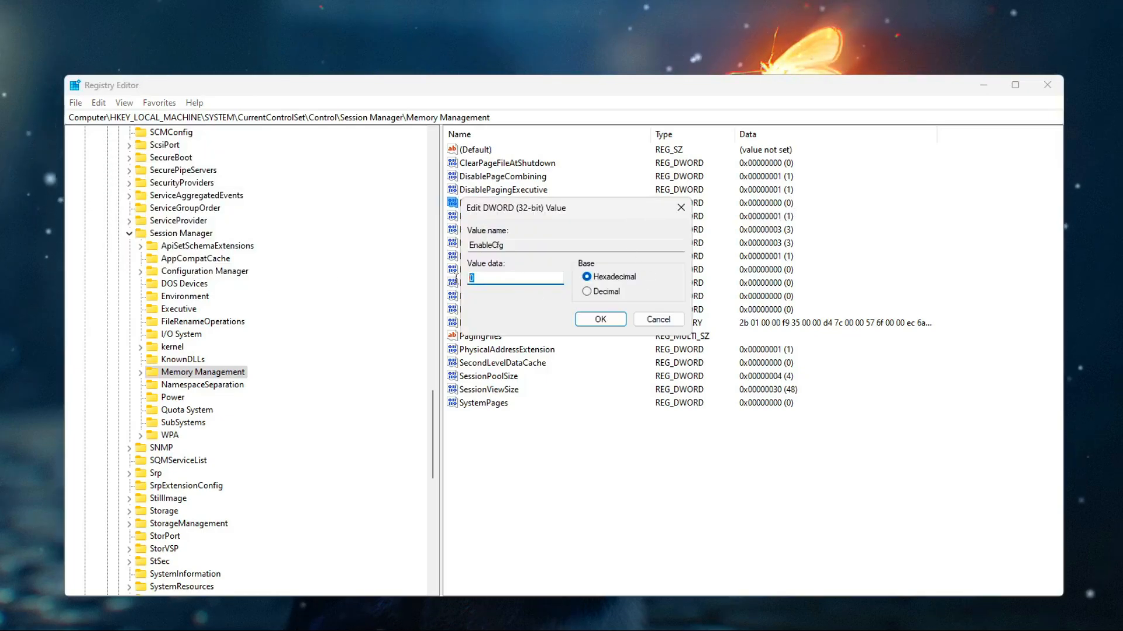
pyautogui.write('0')
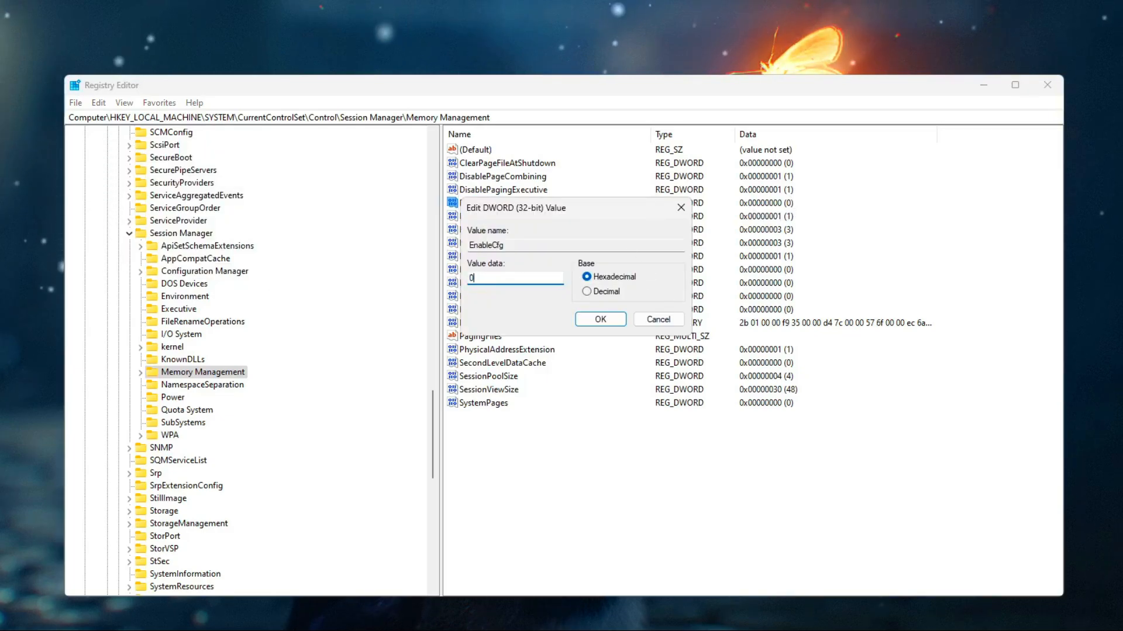
pyautogui.click(600, 319)
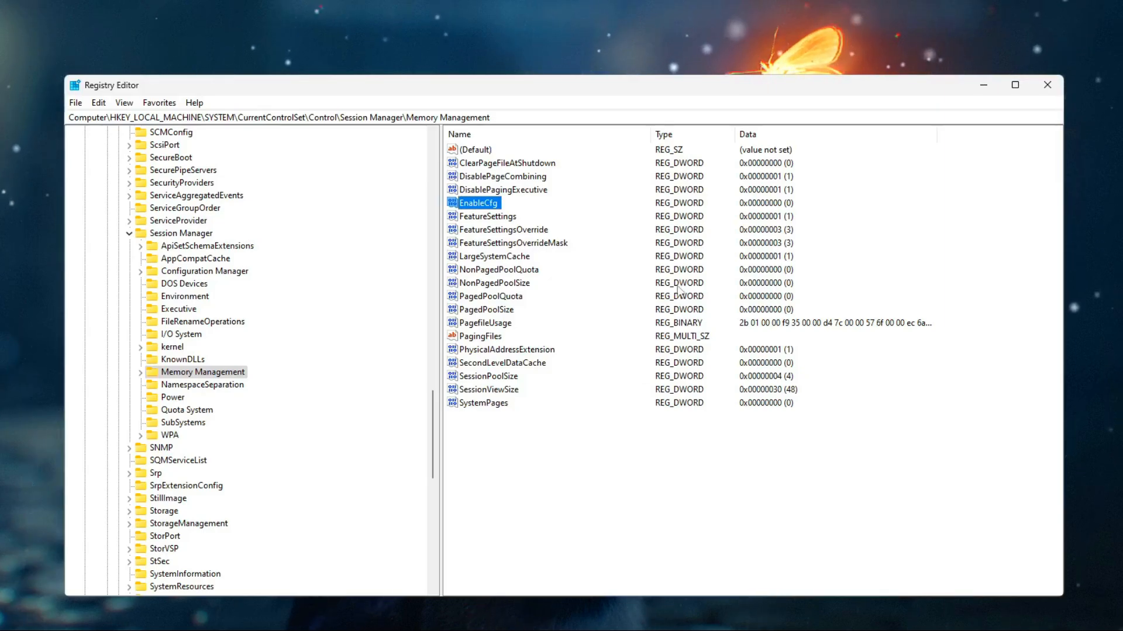
pyautogui.scroll(2, 136, 340)
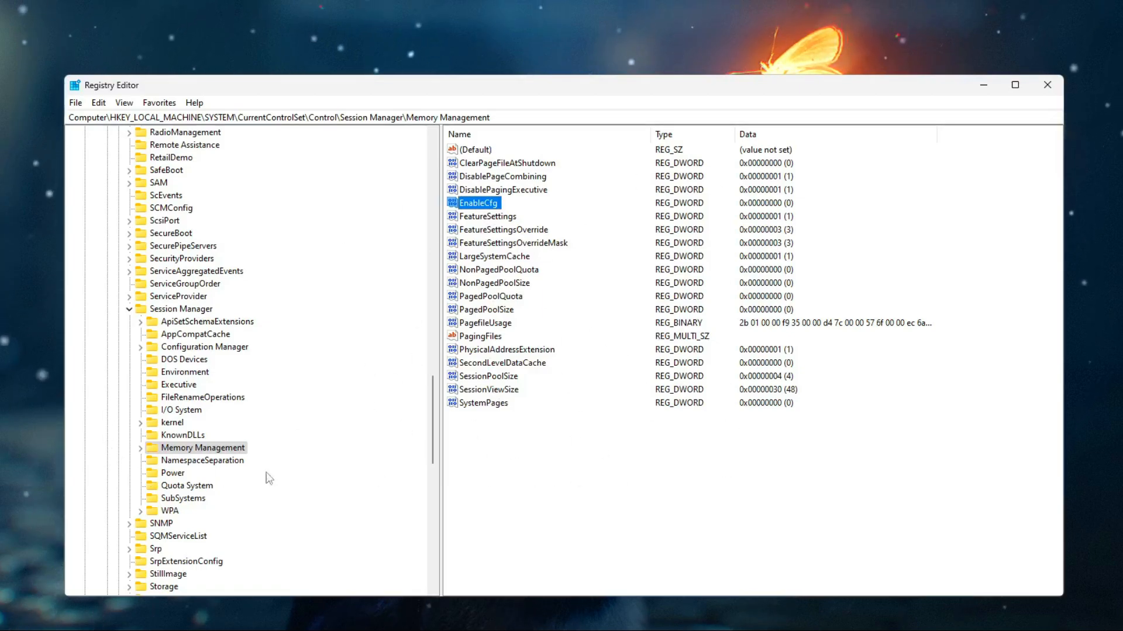
pyautogui.click(717, 478)
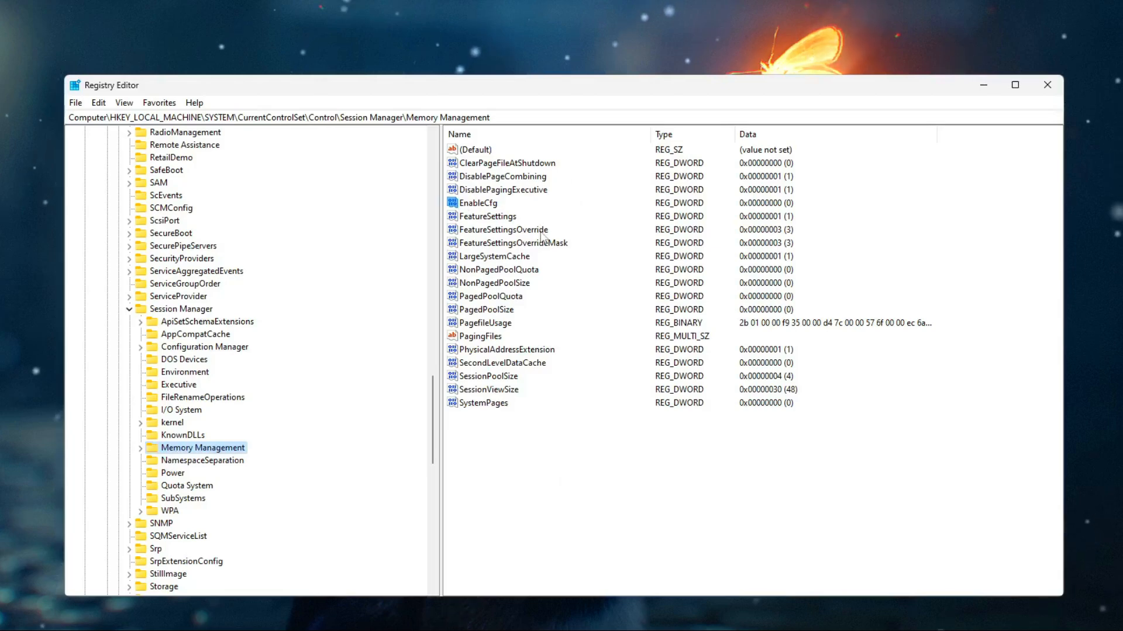
pyautogui.click(481, 205)
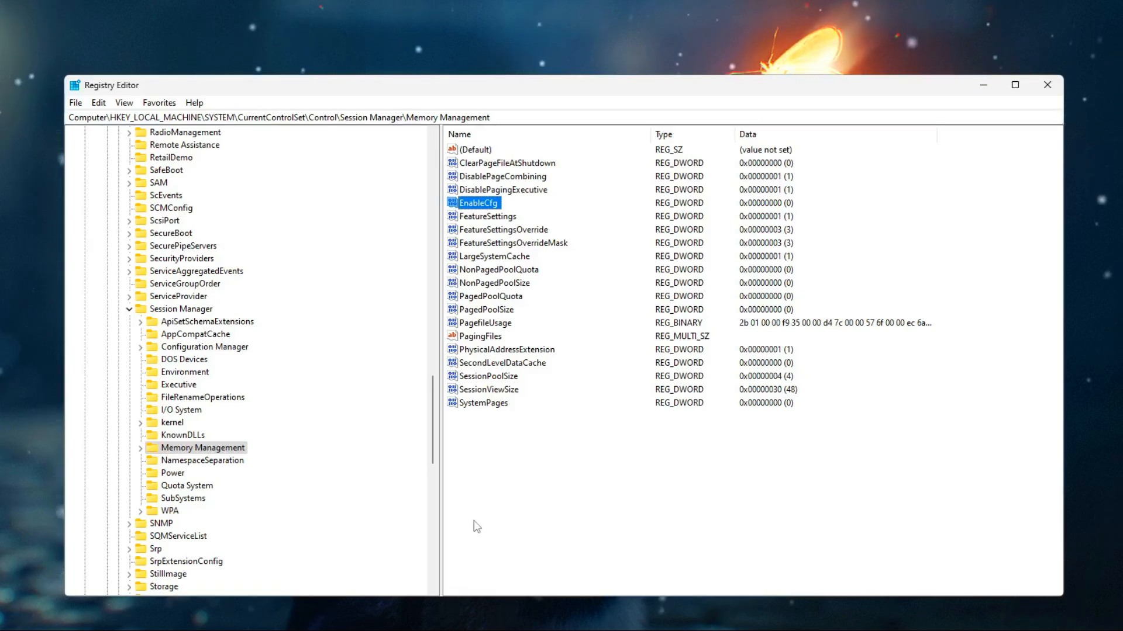
# Try to add a DWORD (32-bit) value named FeatureSettings to the Memory Management key, and delete the leftover new value
pyautogui.click(505, 217)
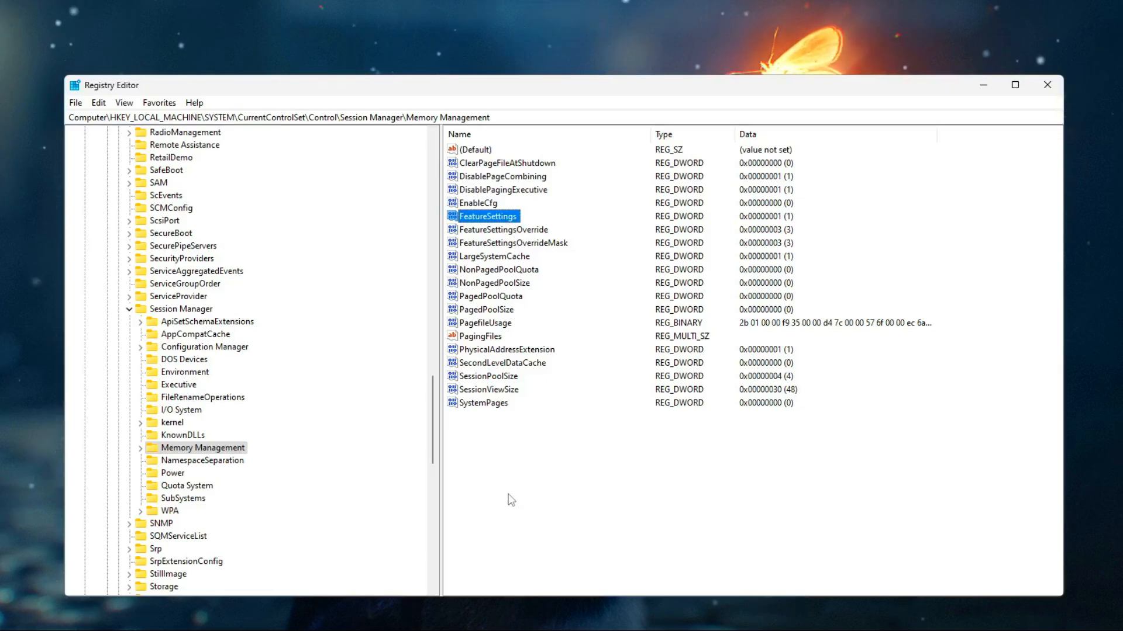
pyautogui.rightClick(502, 455)
pyautogui.moveTo(549, 462)
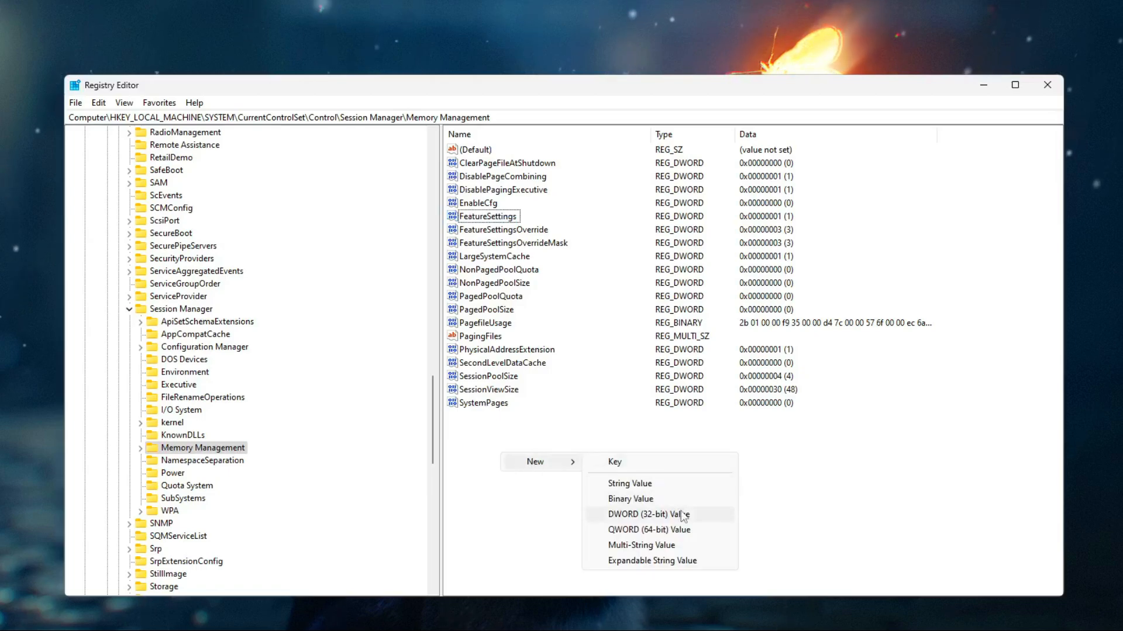
pyautogui.click(682, 516)
pyautogui.write('Fe')
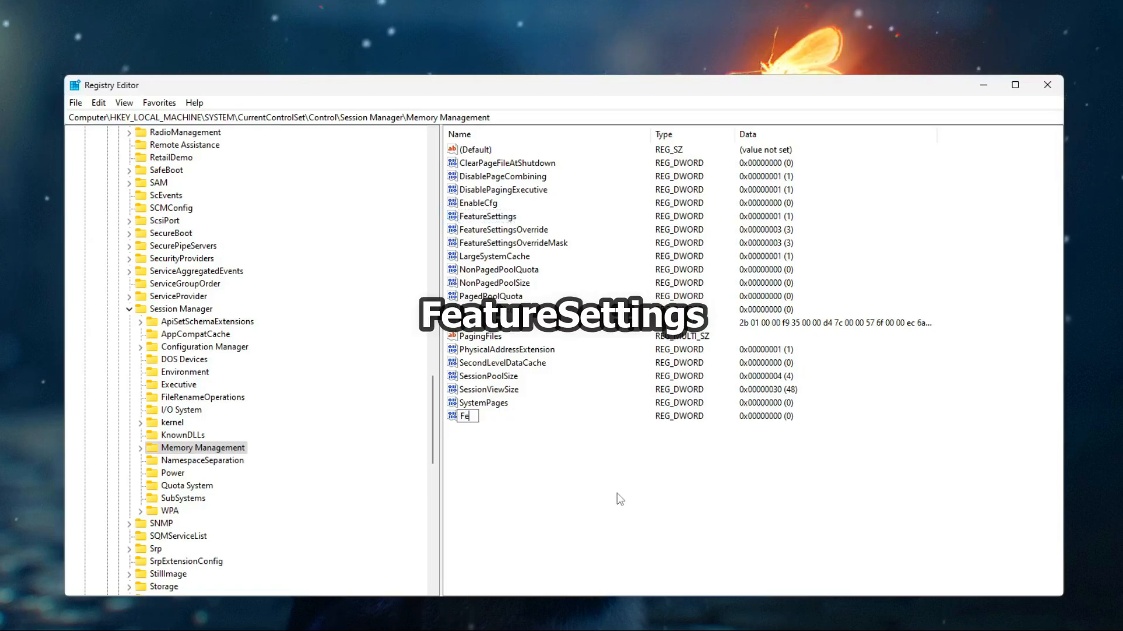
pyautogui.write('atureSettings')
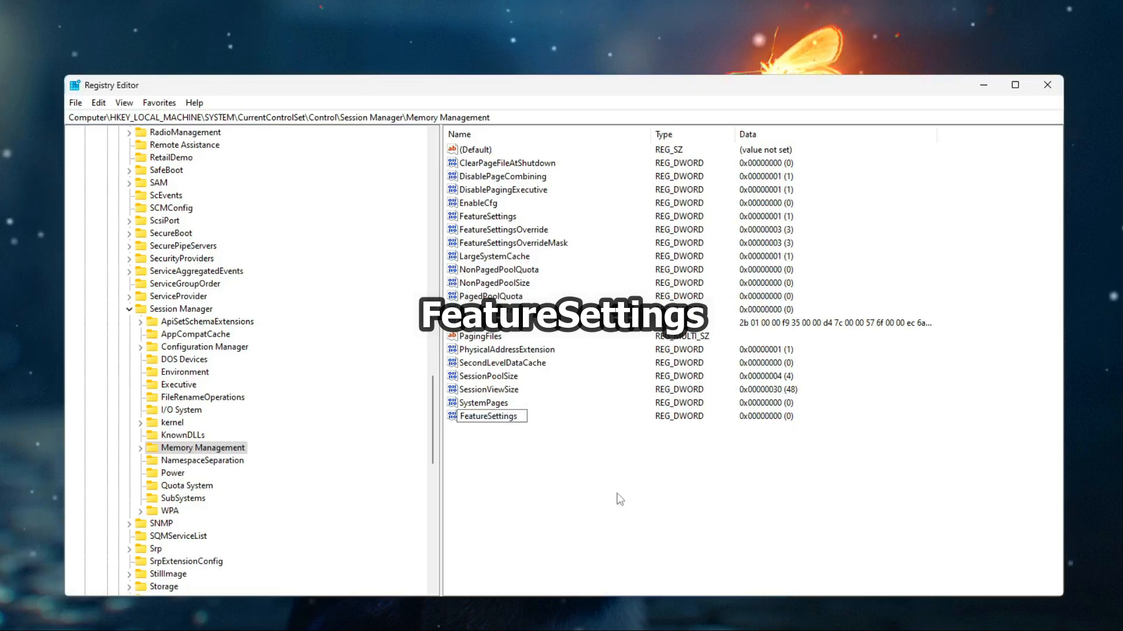
pyautogui.press('Return')
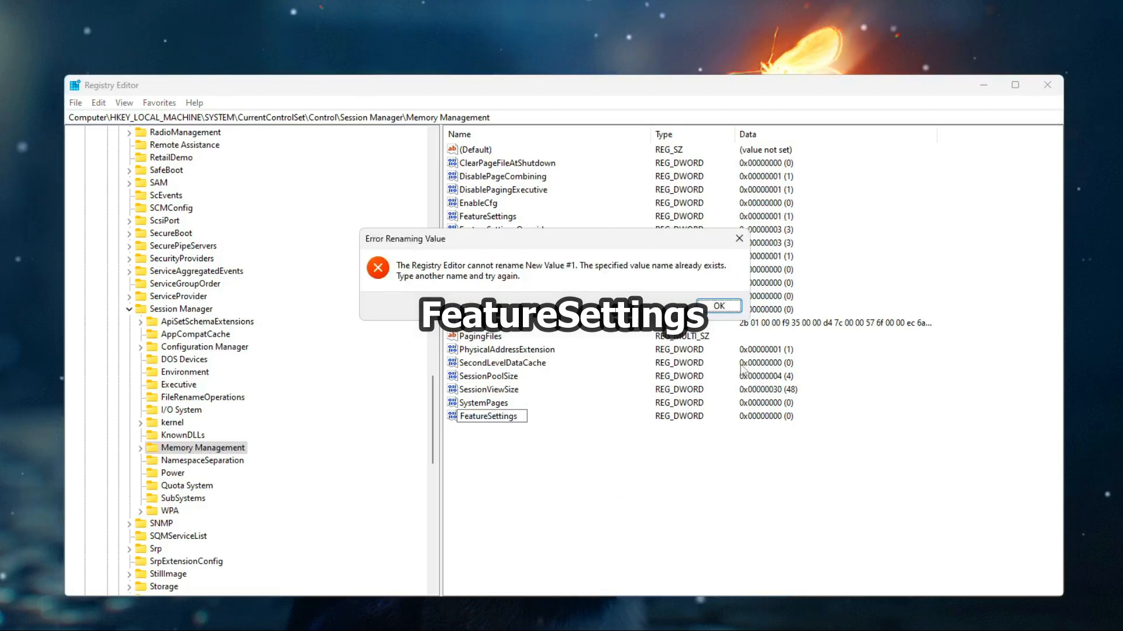
pyautogui.click(721, 307)
pyautogui.press('Delete')
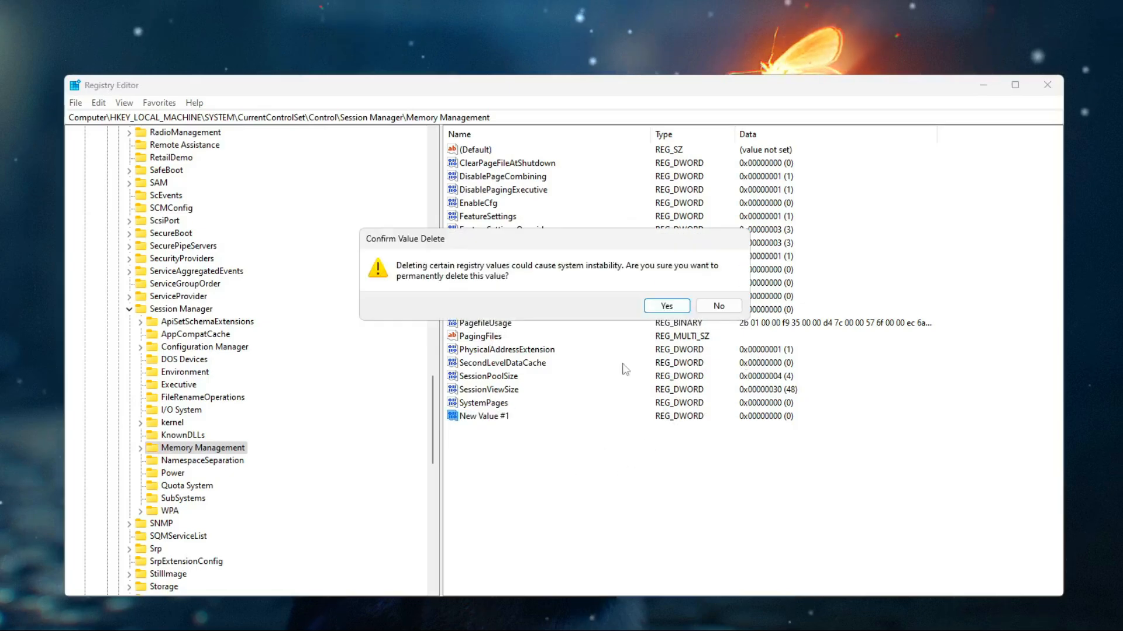
pyautogui.click(667, 306)
# Set the value data of the existing FeatureSettings entry in the Memory Management key to 1
pyautogui.click(492, 218)
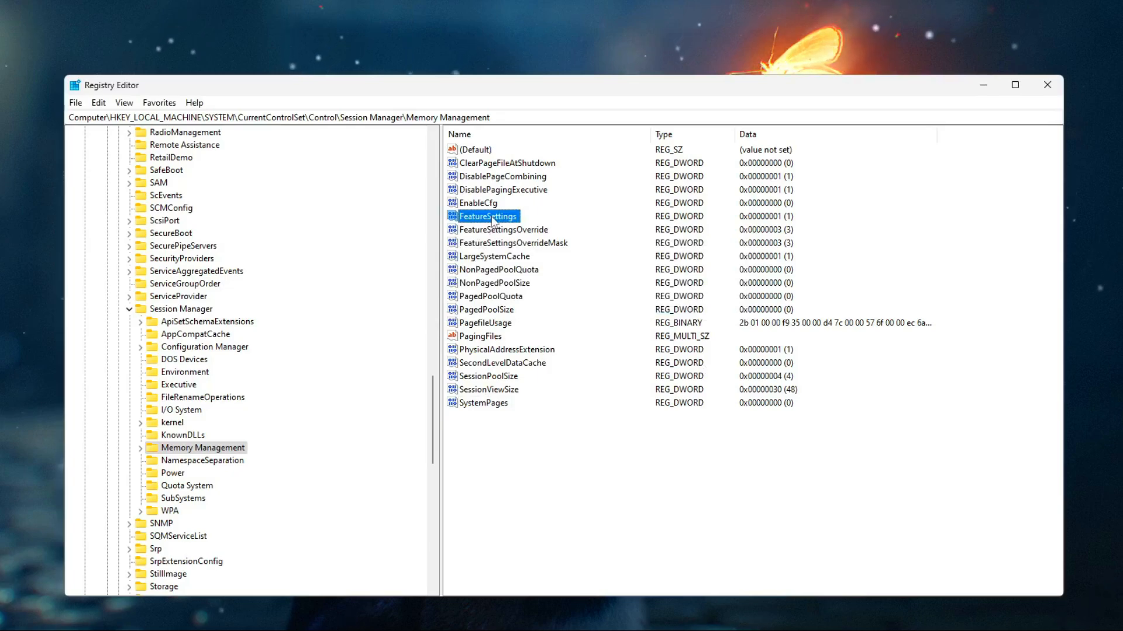
pyautogui.rightClick(492, 220)
pyautogui.click(515, 226)
pyautogui.moveTo(261, 159); pyautogui.dragTo(619, 263)
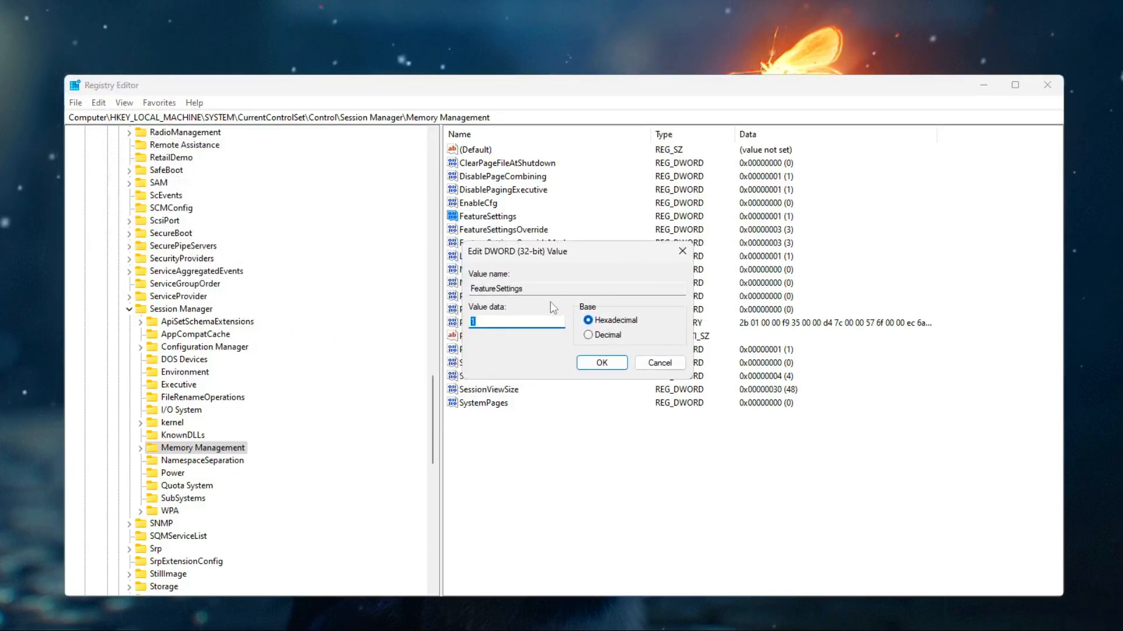
pyautogui.click(601, 363)
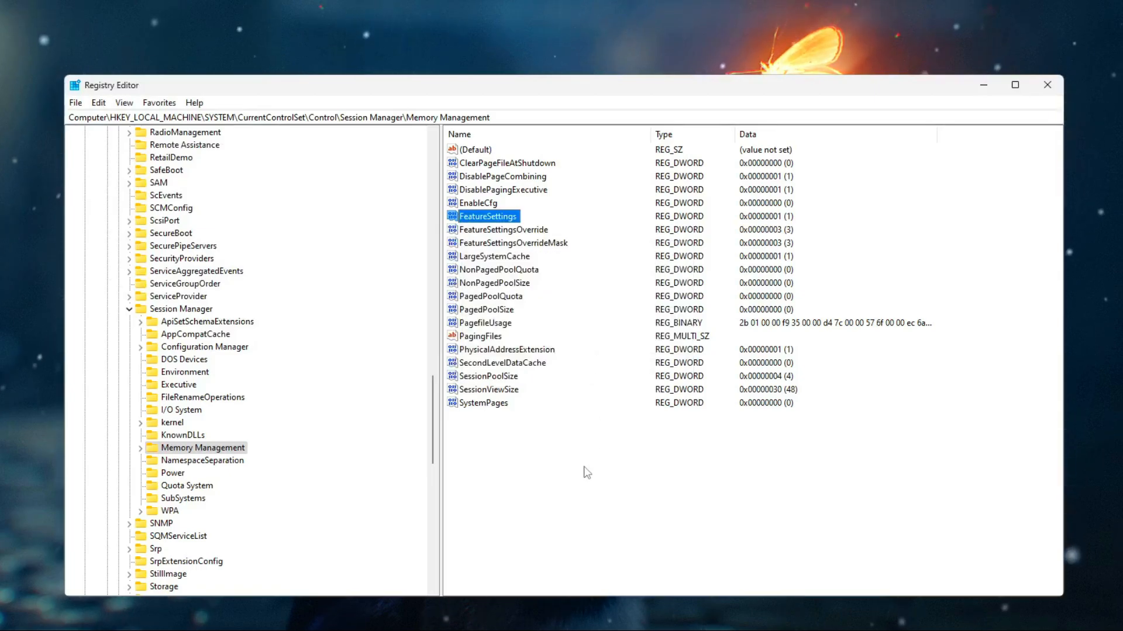
# Try to add a DWORD (32-bit) value named FeatureSettingsOverride to the Memory Management key, and delete the leftover new value
pyautogui.click(505, 232)
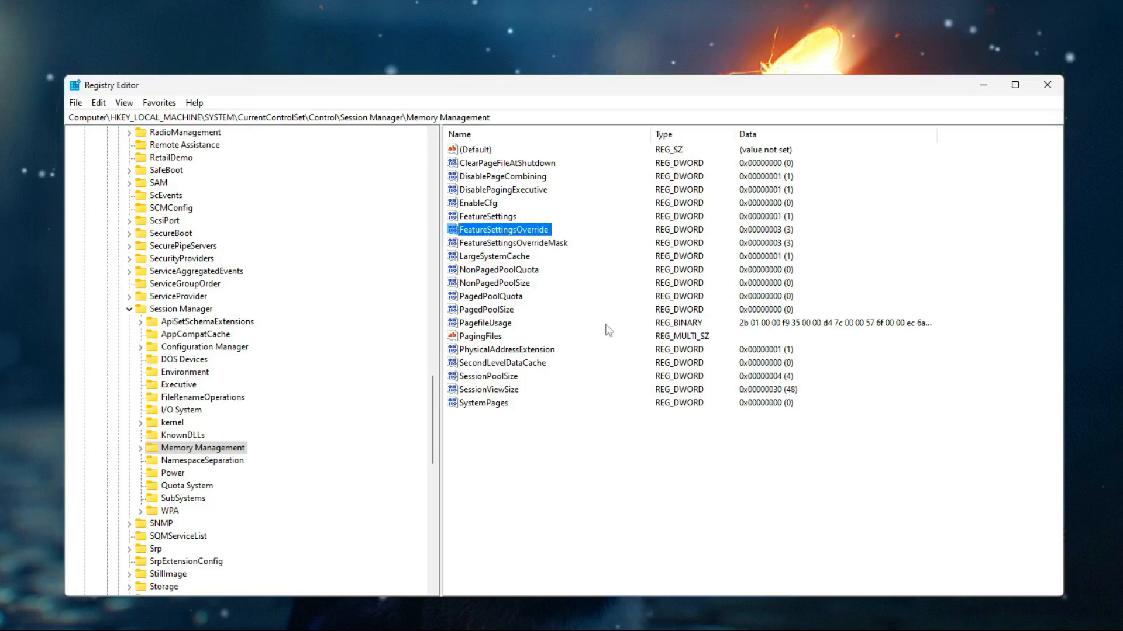
pyautogui.rightClick(544, 467)
pyautogui.moveTo(578, 469)
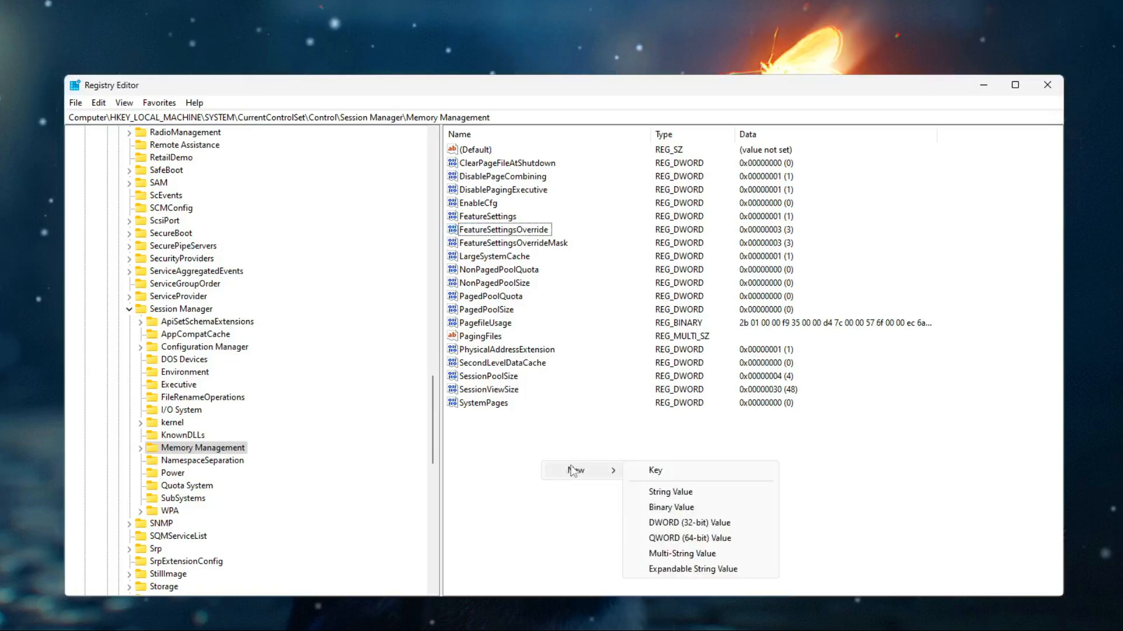
pyautogui.click(701, 529)
pyautogui.write('F')
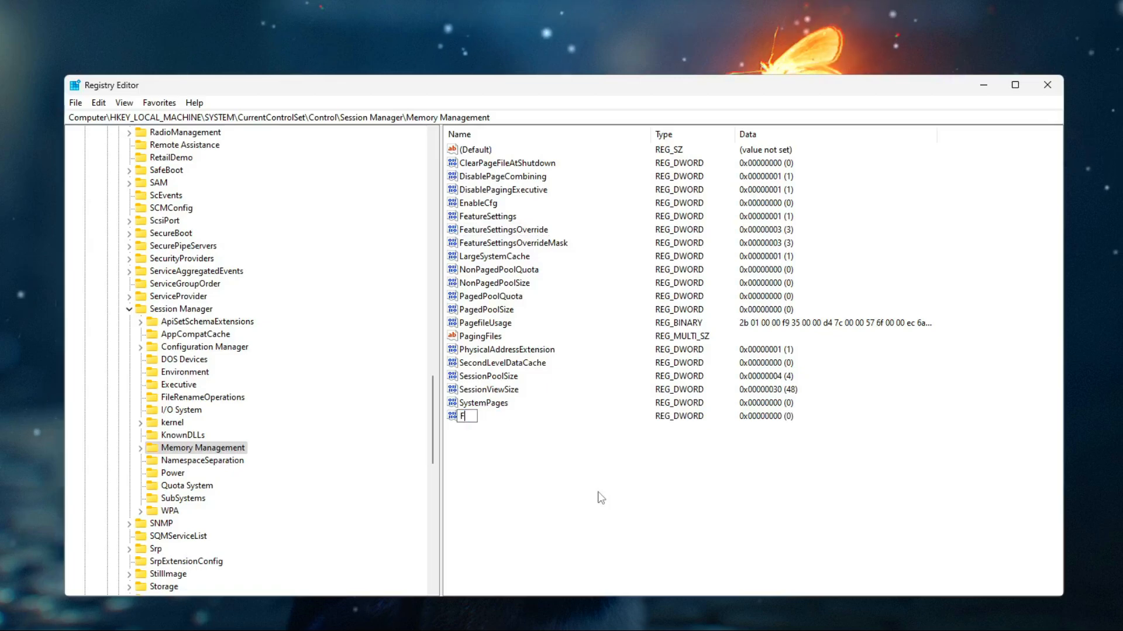
pyautogui.write('eatureSet')
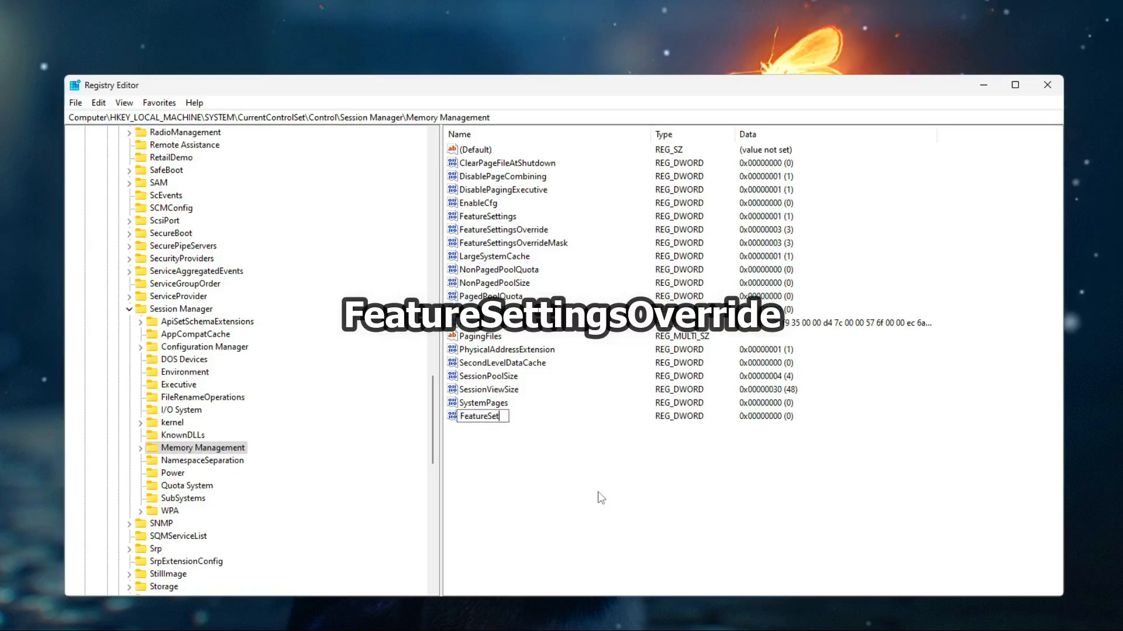
pyautogui.write('tingsOverride')
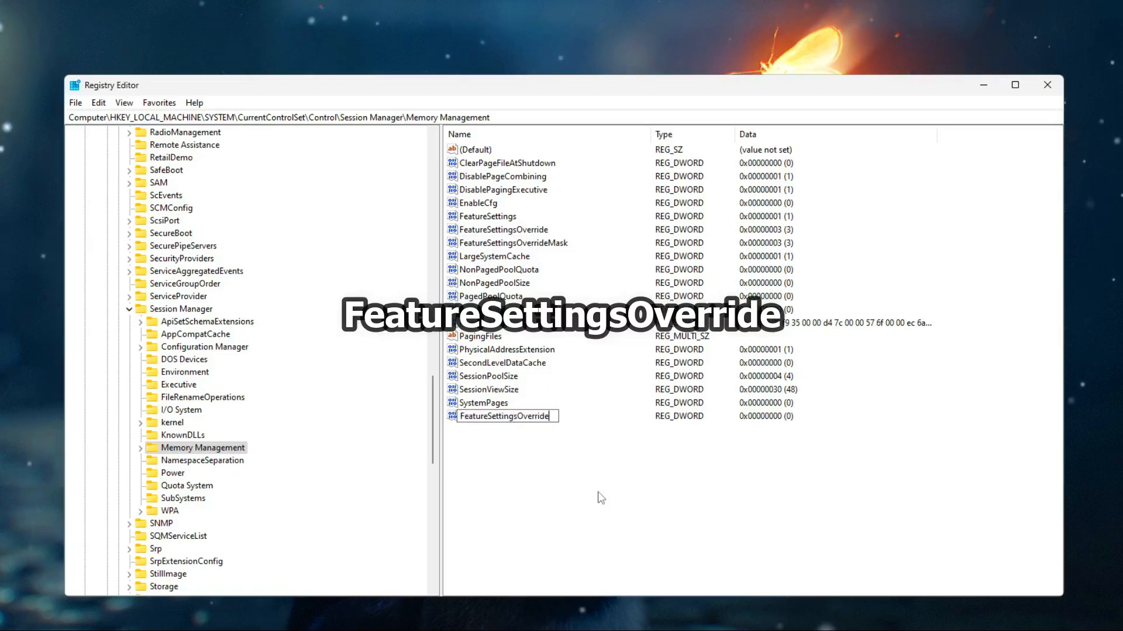
pyautogui.press('Return')
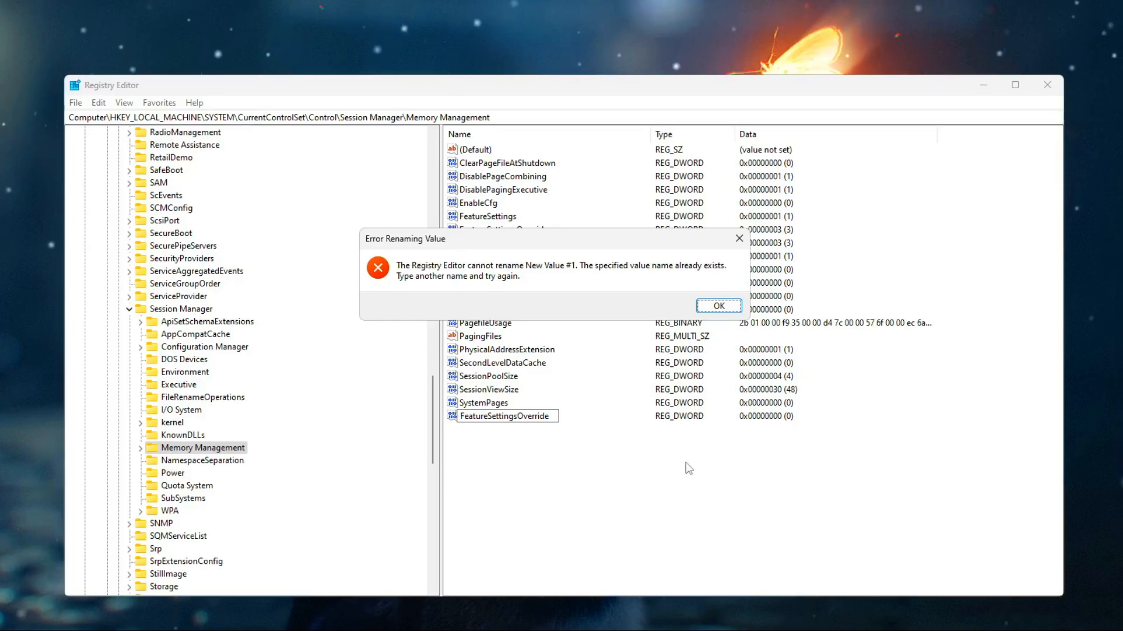
pyautogui.click(705, 310)
pyautogui.press('Delete')
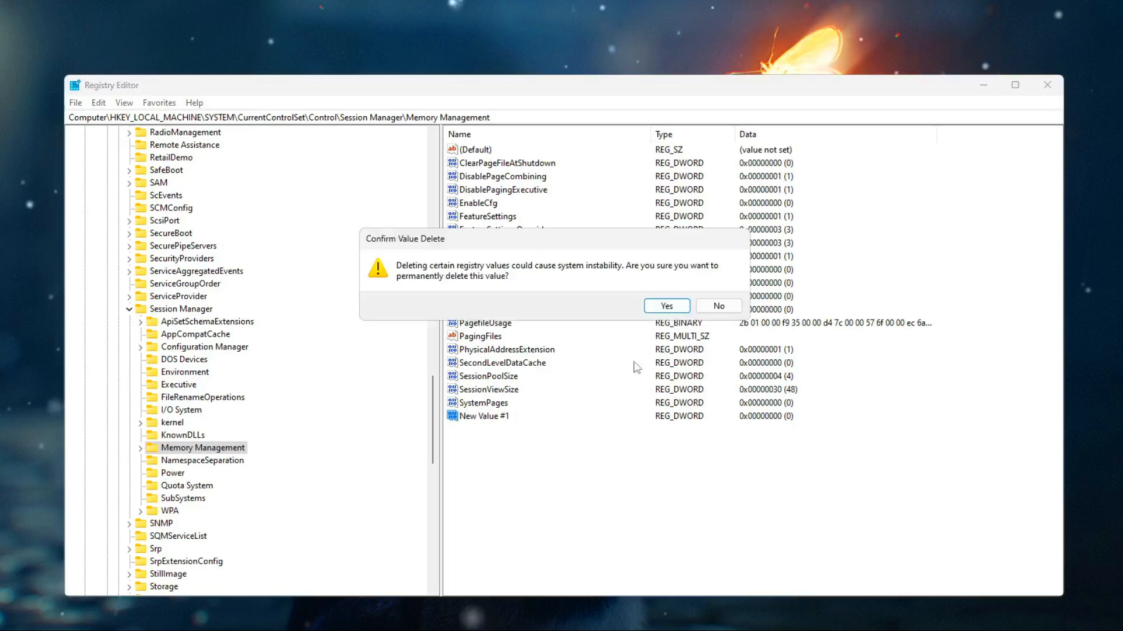
pyautogui.click(670, 310)
# Set the value data of the existing FeatureSettingsOverride entry in the Memory Management key to 3
pyautogui.click(546, 231)
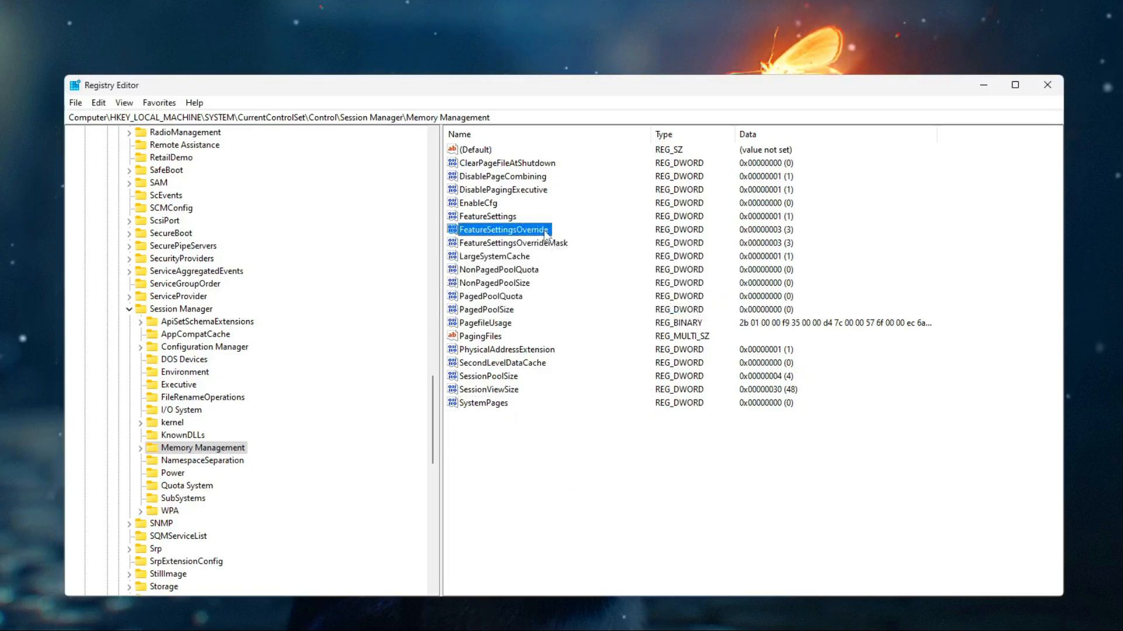
pyautogui.rightClick(541, 233)
pyautogui.click(570, 238)
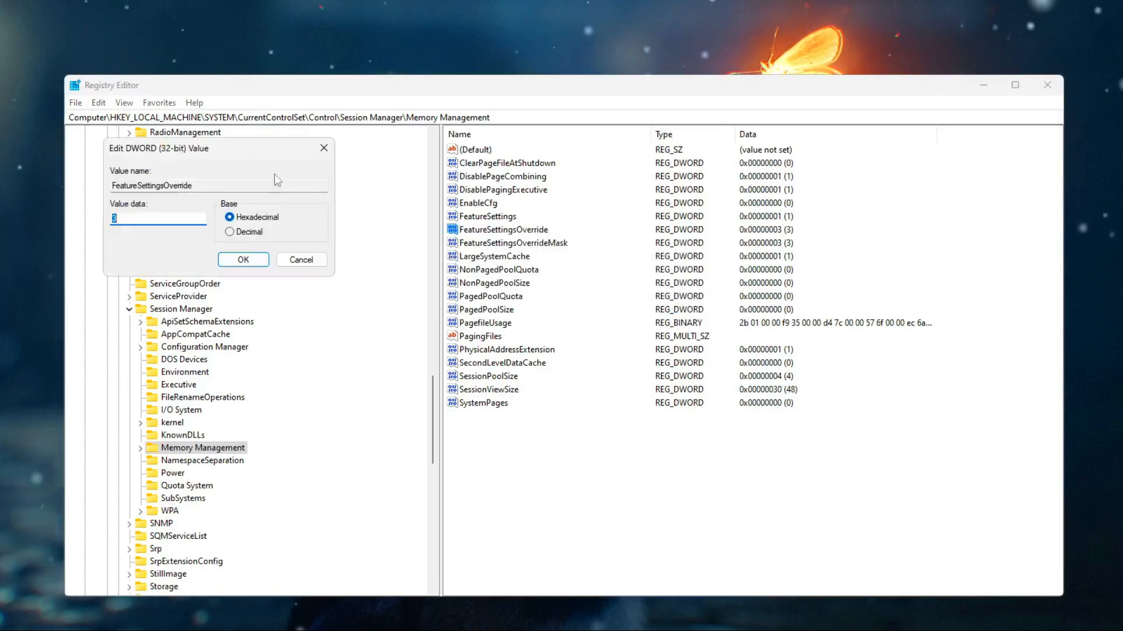
pyautogui.moveTo(271, 153); pyautogui.dragTo(629, 225)
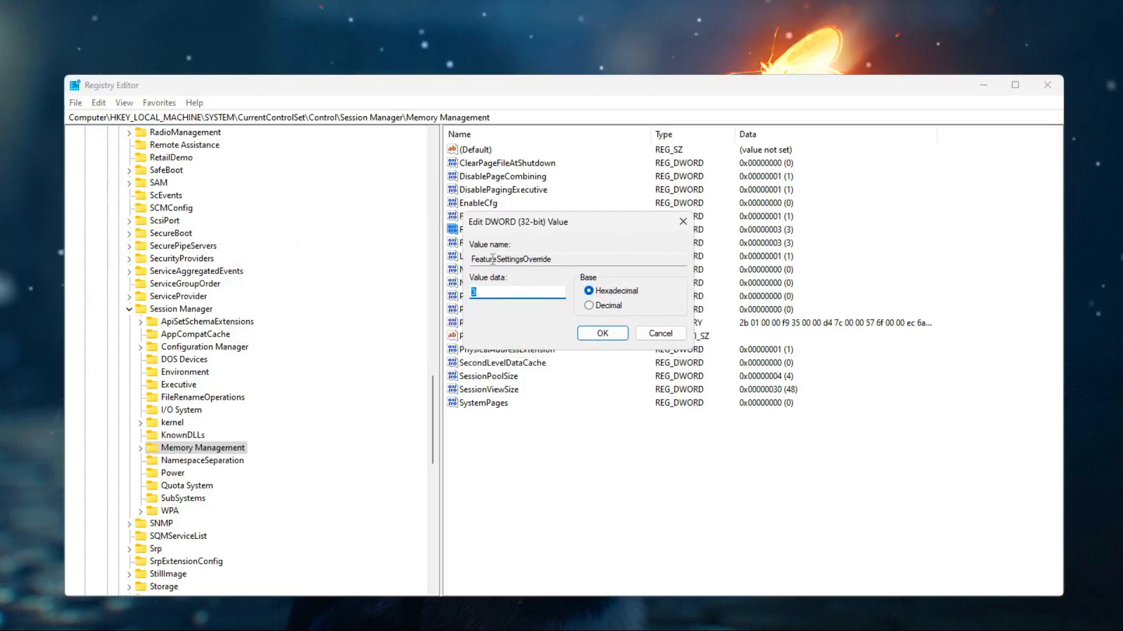
pyautogui.doubleClick(567, 258)
pyautogui.press('Tab')
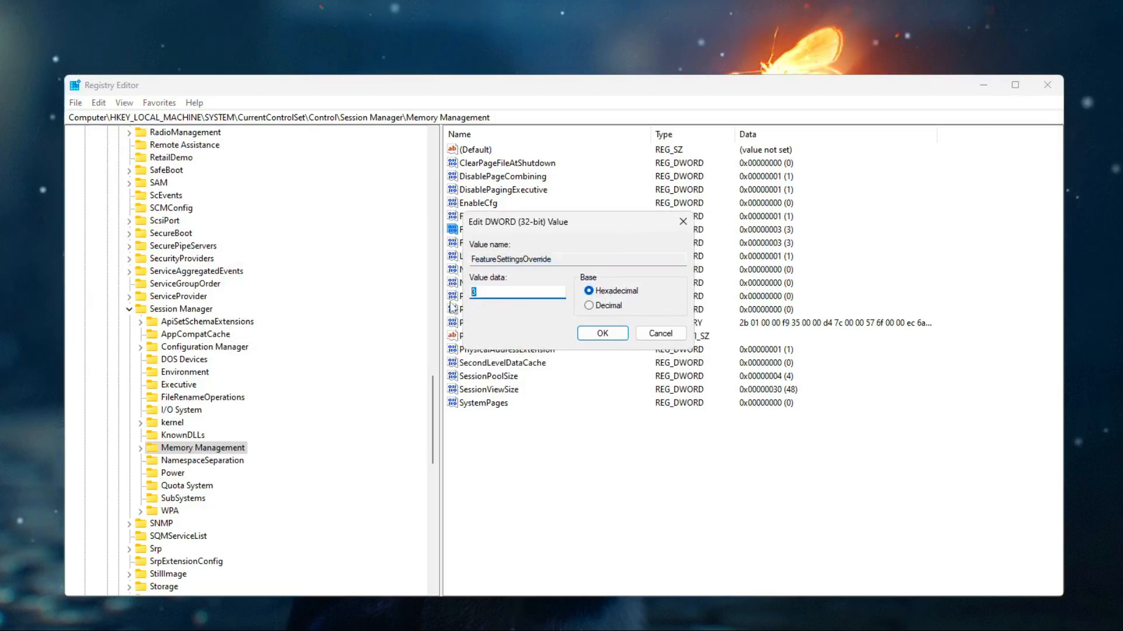
pyautogui.write('3')
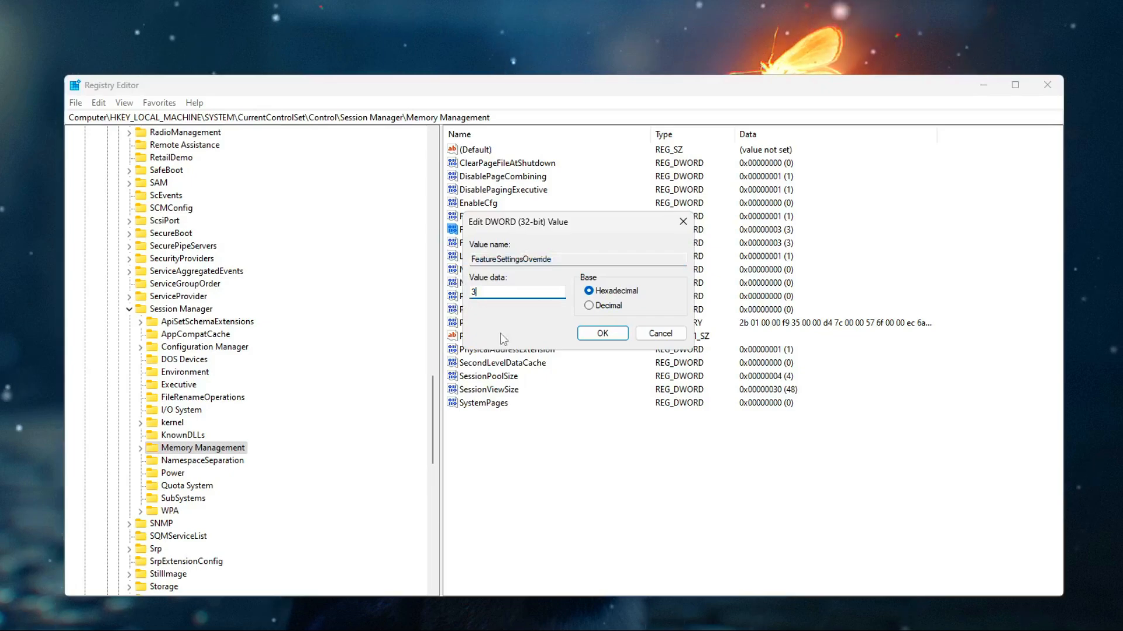
pyautogui.click(603, 333)
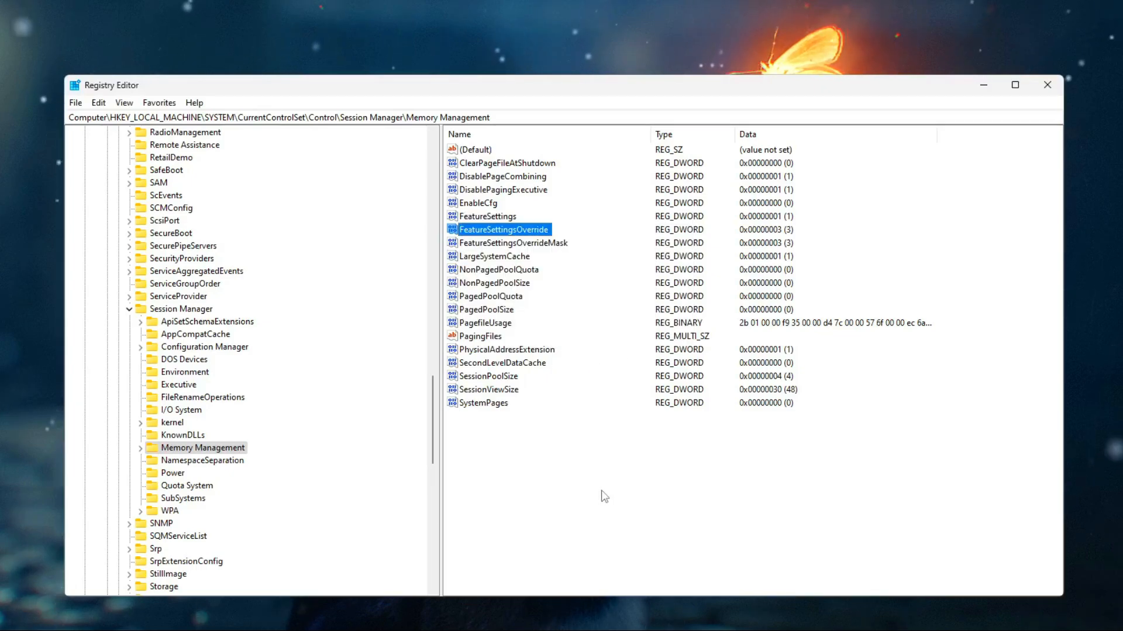
# Try to add a DWORD (32-bit) value named FeatureSettingsOverrideMask to the Memory Management key, and delete the leftover new value
pyautogui.click(505, 243)
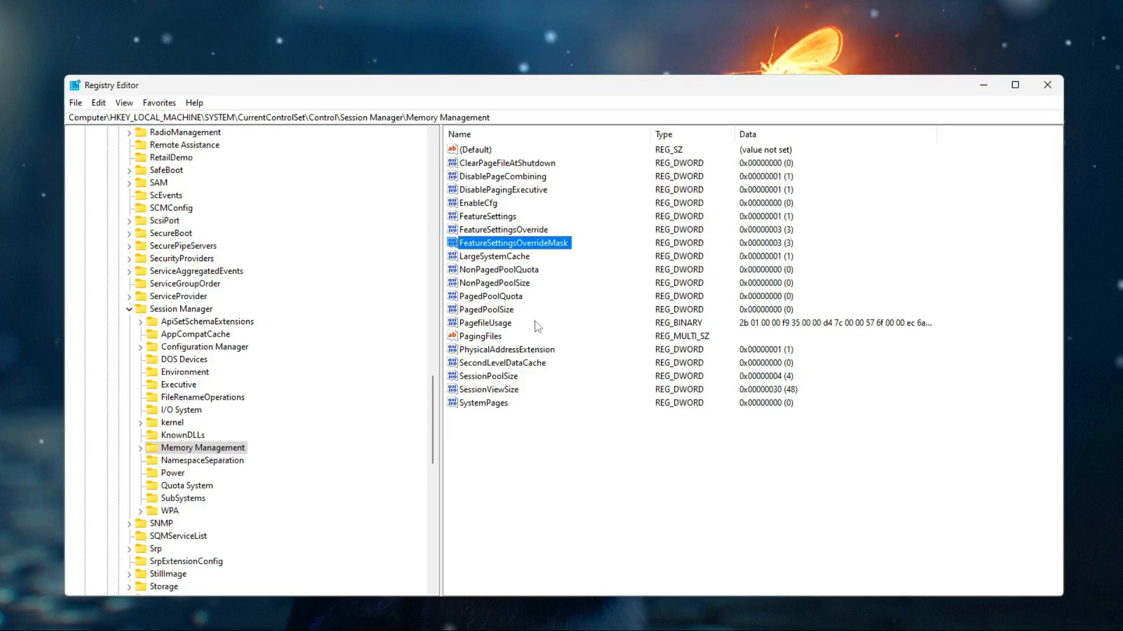
pyautogui.rightClick(492, 423)
pyautogui.moveTo(508, 426)
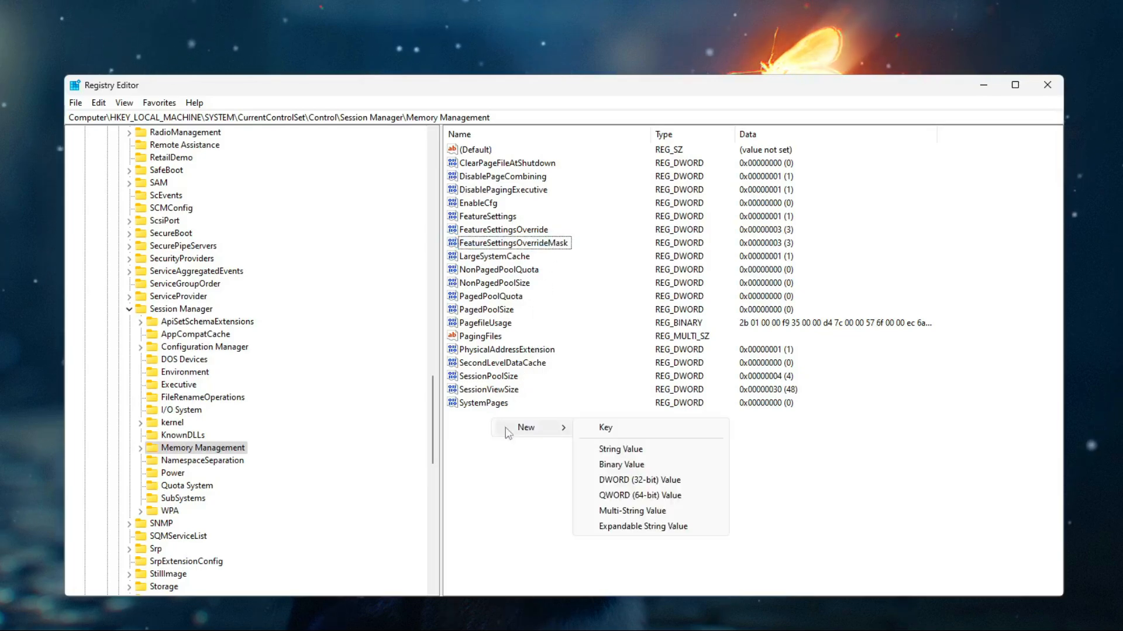
pyautogui.click(639, 480)
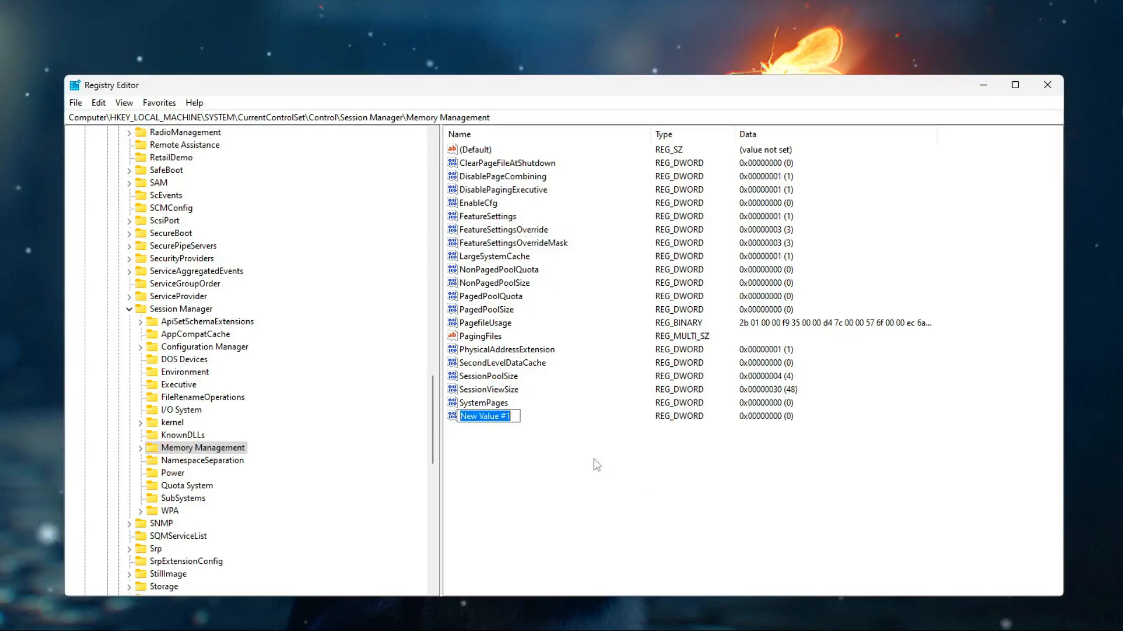
pyautogui.write('FeatureSettings')
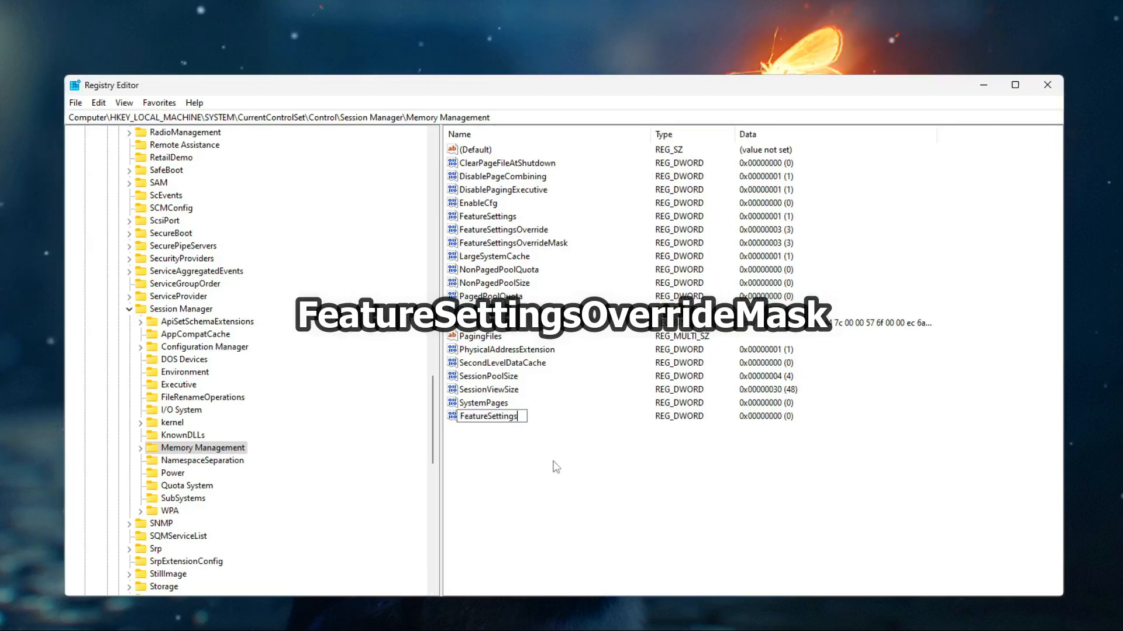
pyautogui.write('OverrideMask')
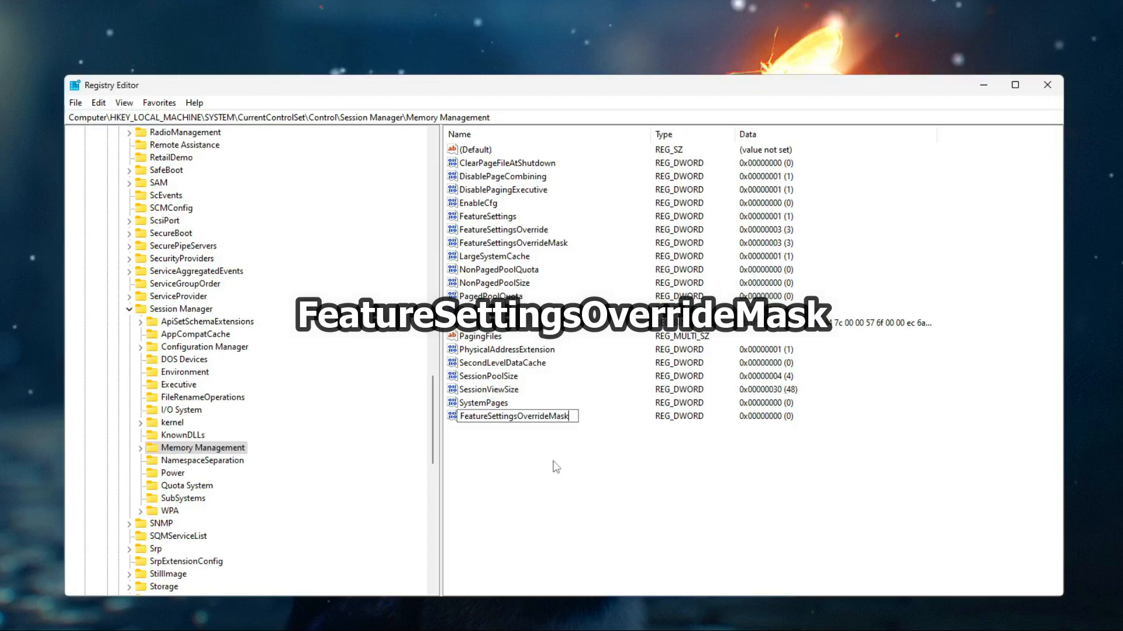
pyautogui.press('Return')
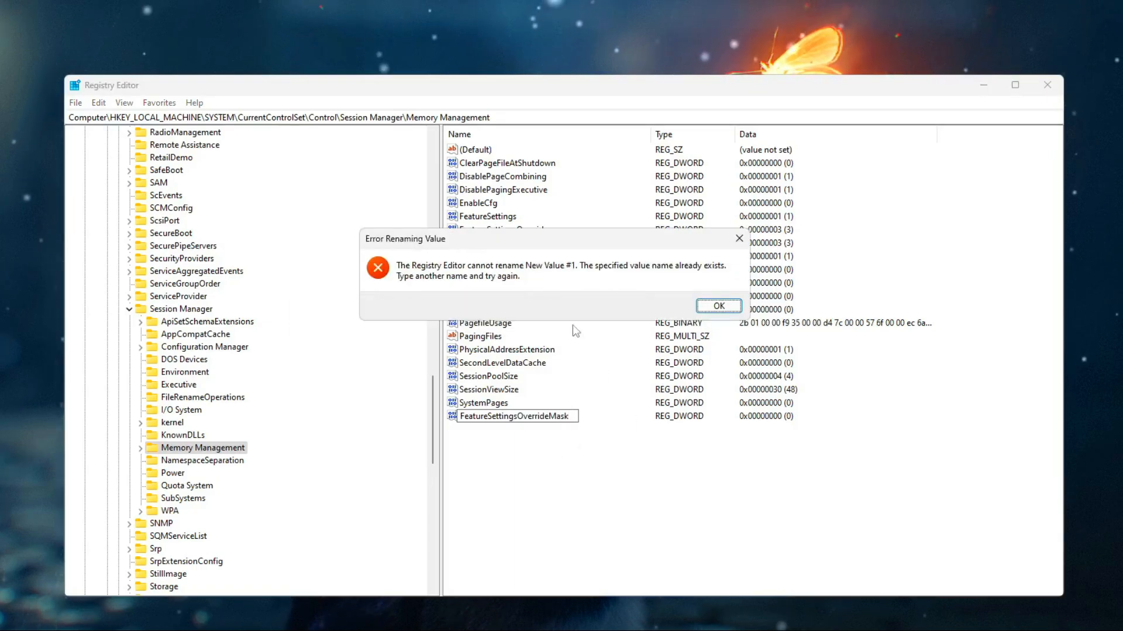
pyautogui.click(738, 306)
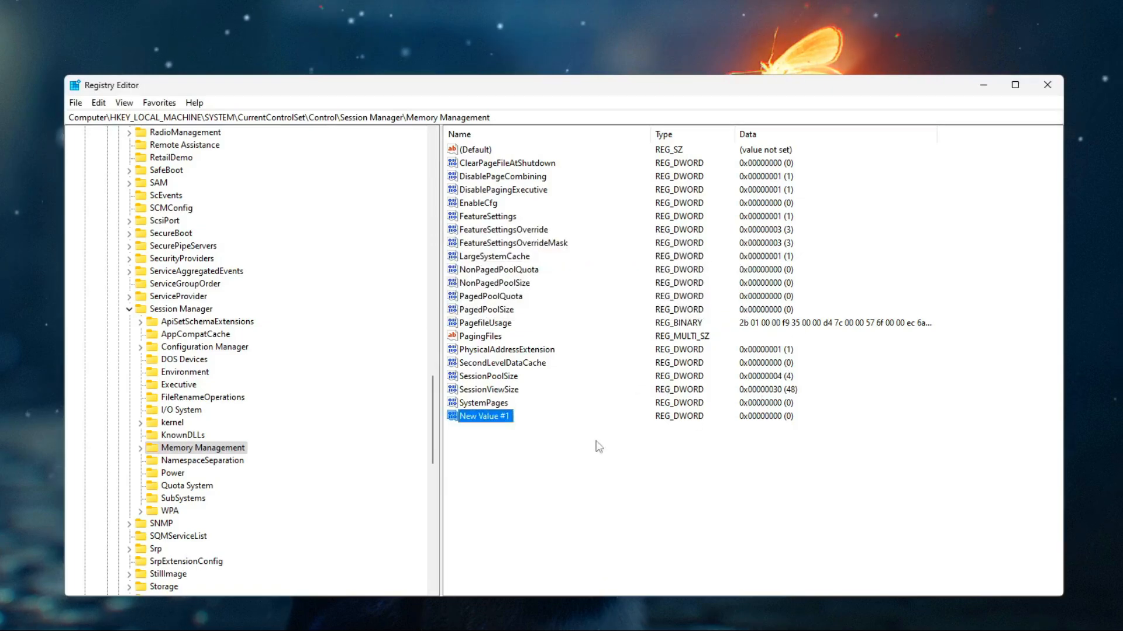
pyautogui.press('Delete')
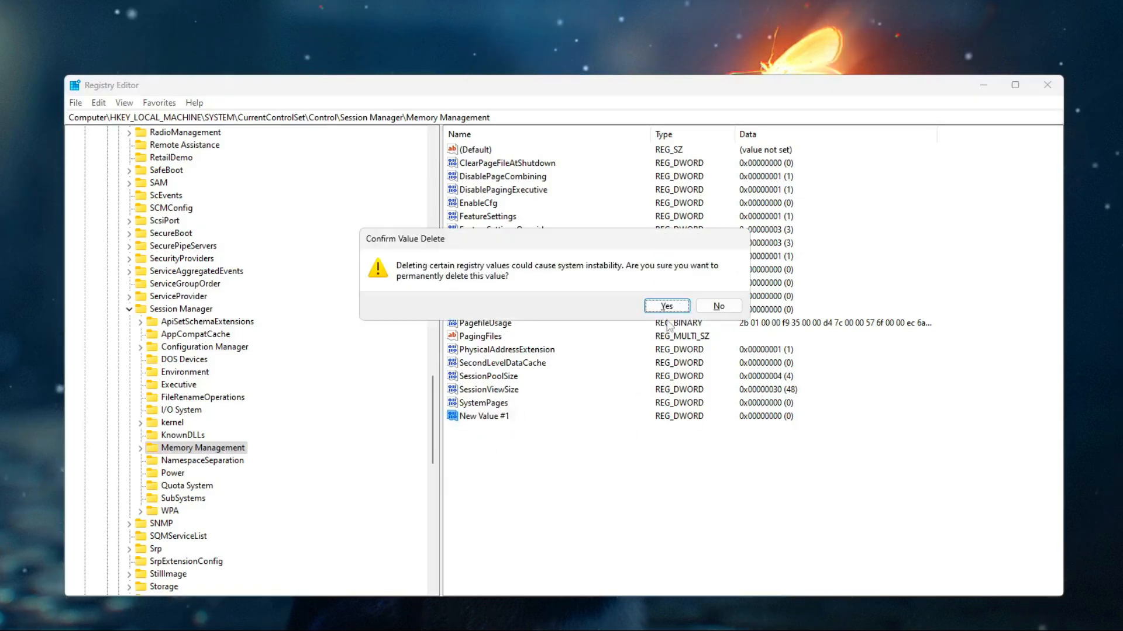
pyautogui.click(667, 305)
# Confirm value data 3 for the existing FeatureSettingsOverrideMask entry in the Memory Management key
pyautogui.click(508, 246)
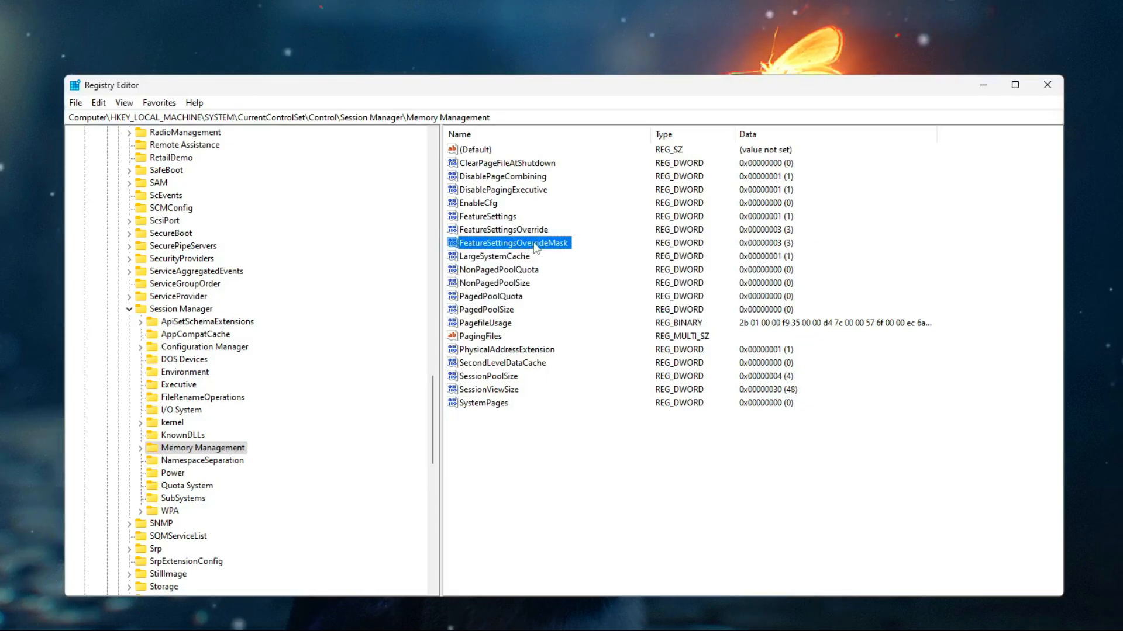
pyautogui.rightClick(534, 245)
pyautogui.click(596, 249)
pyautogui.moveTo(286, 153); pyautogui.dragTo(447, 280)
pyautogui.click(530, 305)
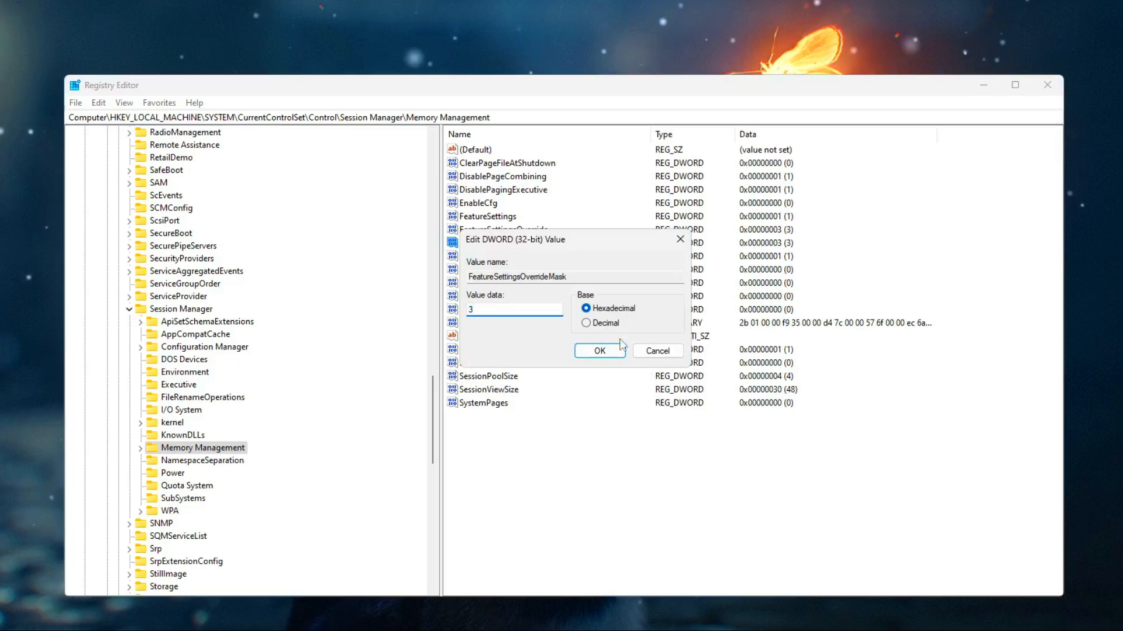
pyautogui.click(600, 351)
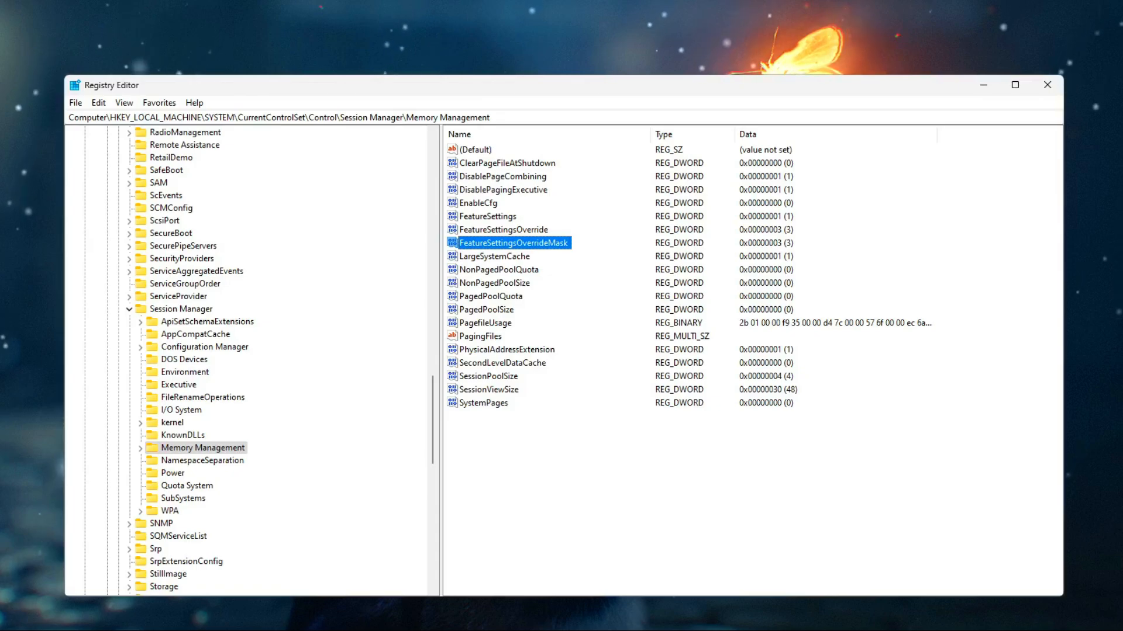
# Try to add a DWORD (32-bit) value named DisablePagingExecutive to the Memory Management key, and delete the leftover new value
pyautogui.click(376, 176)
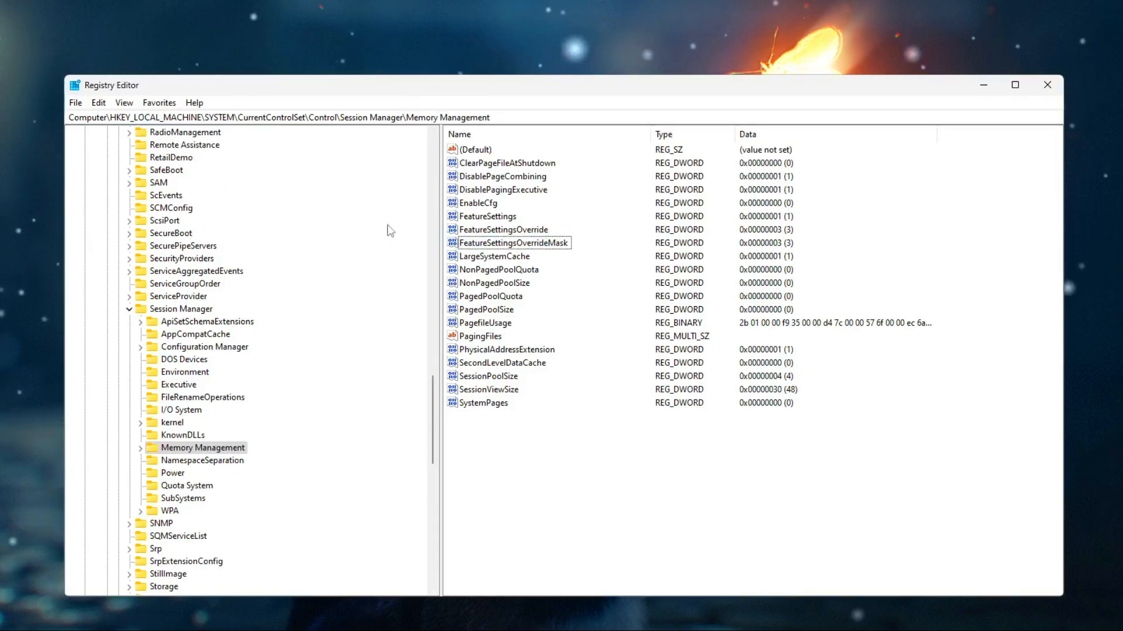
pyautogui.click(200, 445)
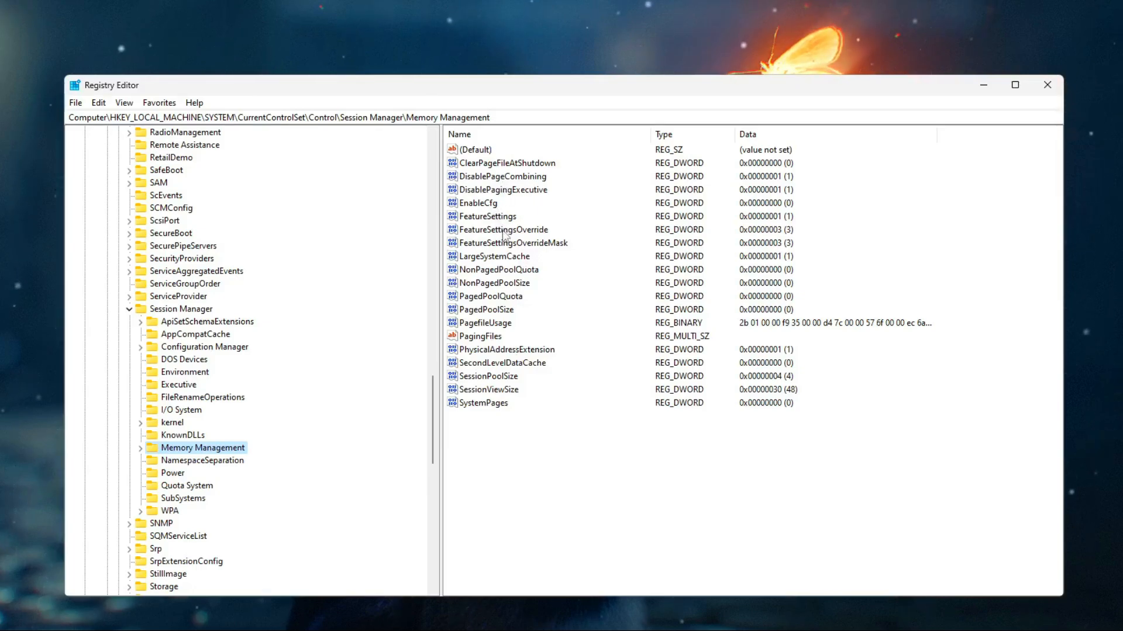
pyautogui.click(513, 191)
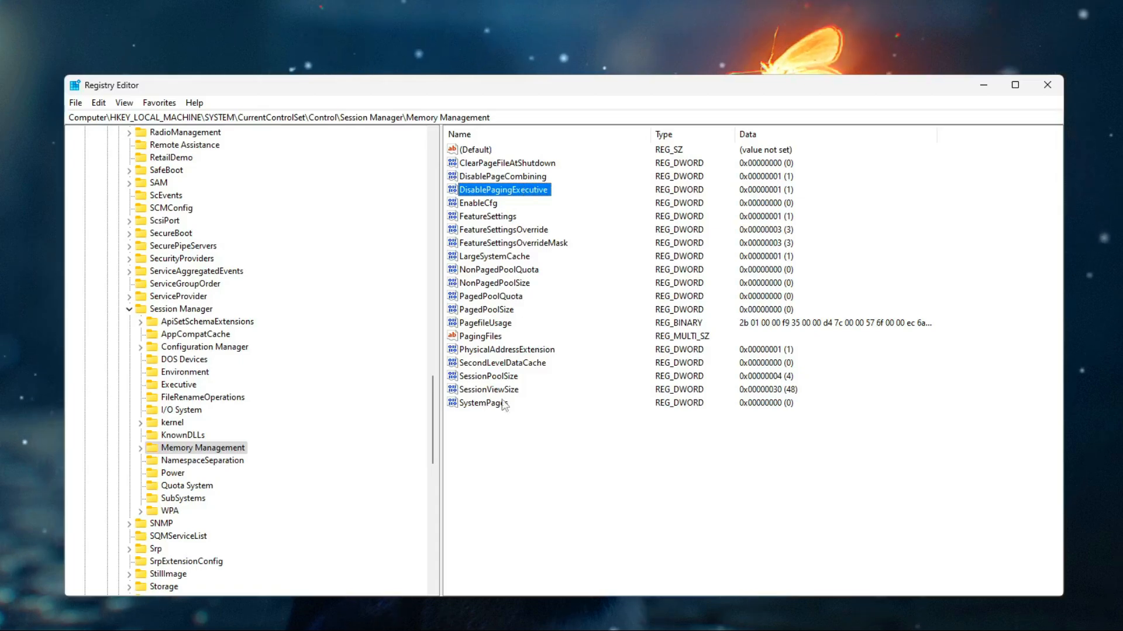
pyautogui.rightClick(500, 431)
pyautogui.moveTo(535, 434)
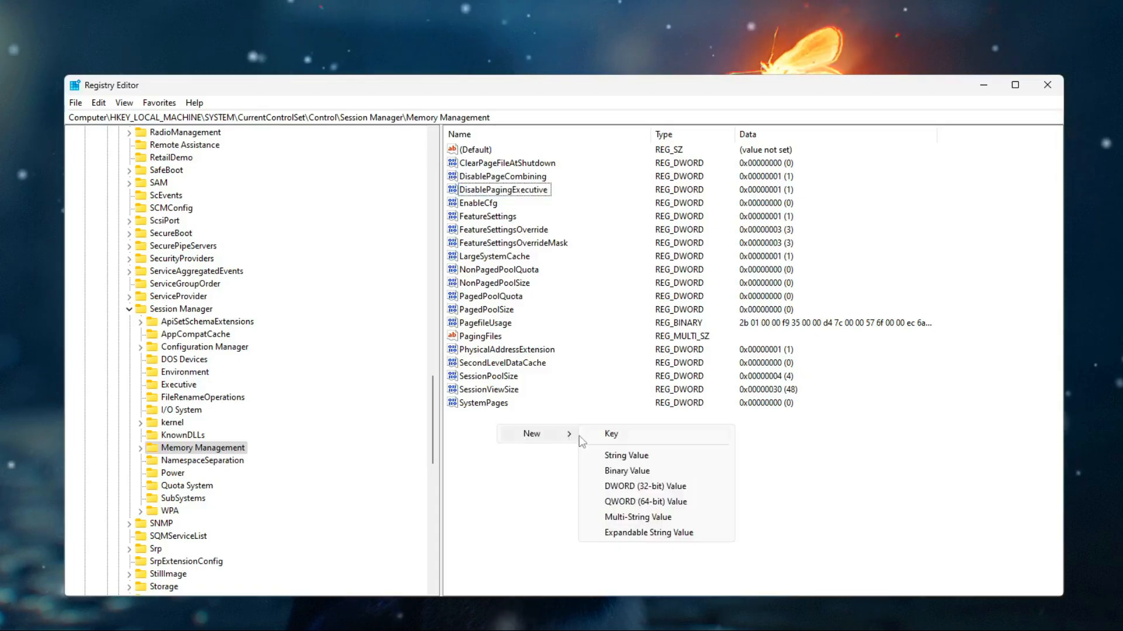
pyautogui.click(646, 487)
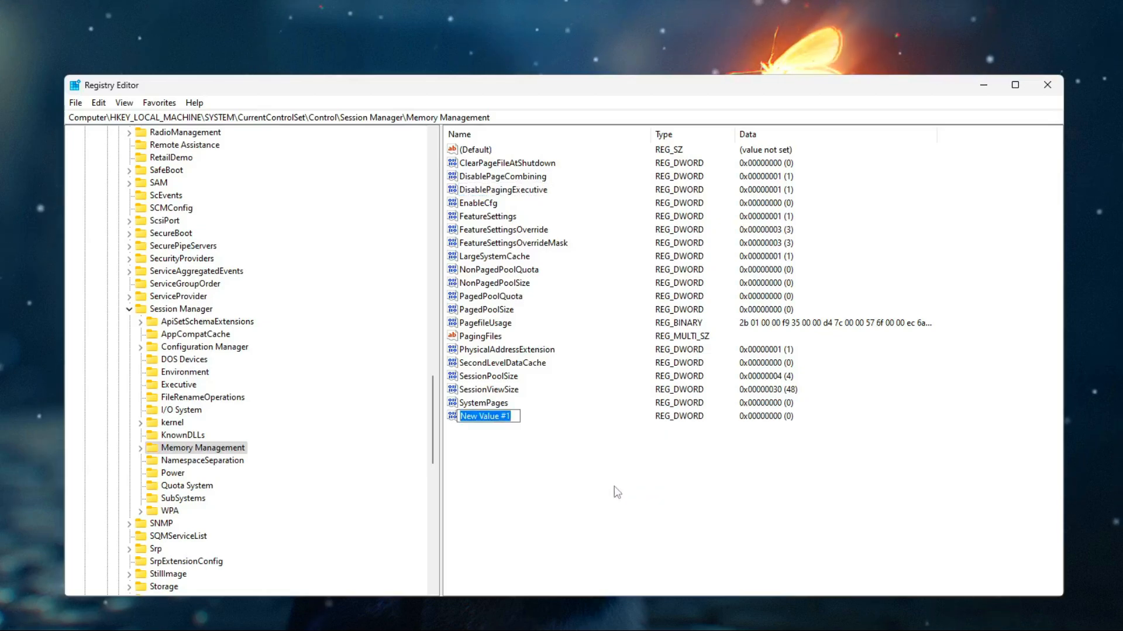
pyautogui.write('Disable')
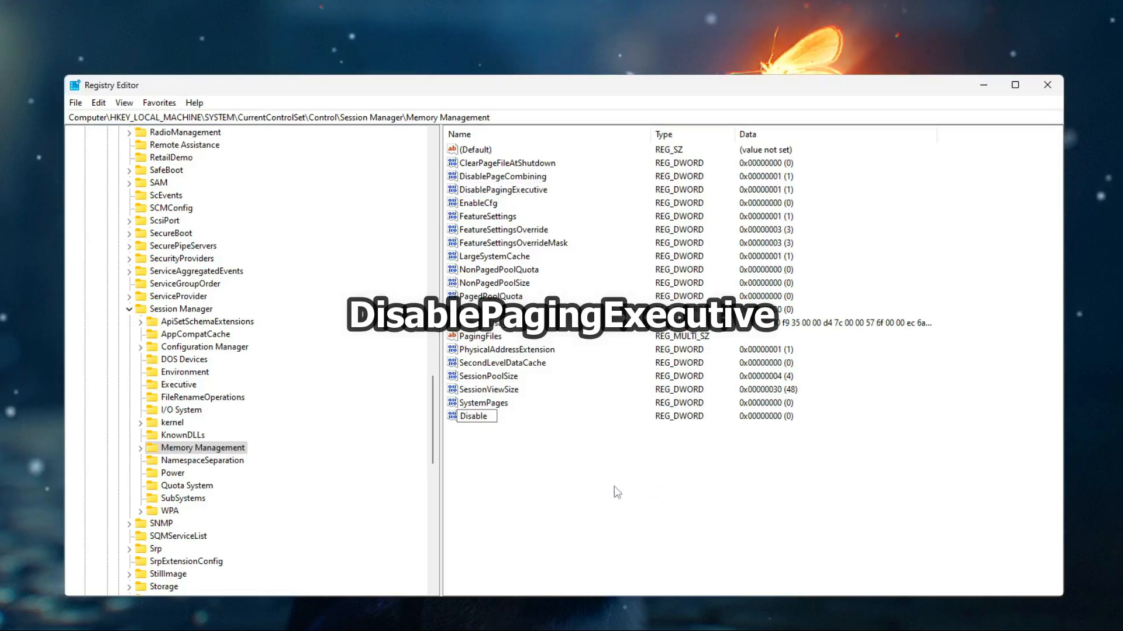
pyautogui.write('PagingExecutive')
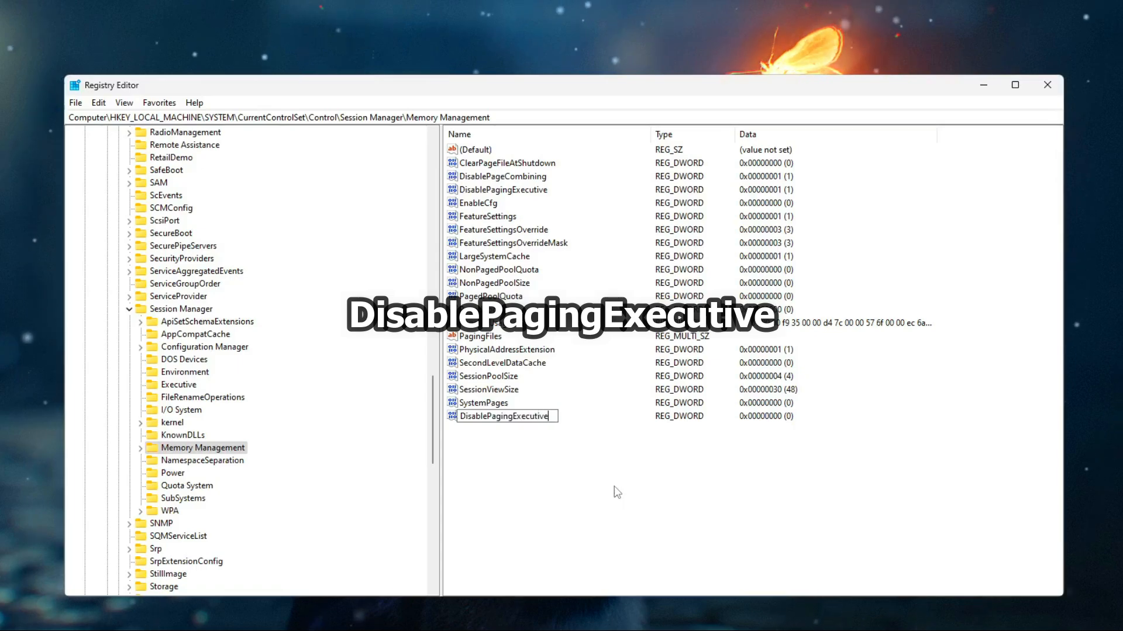
pyautogui.press('Return')
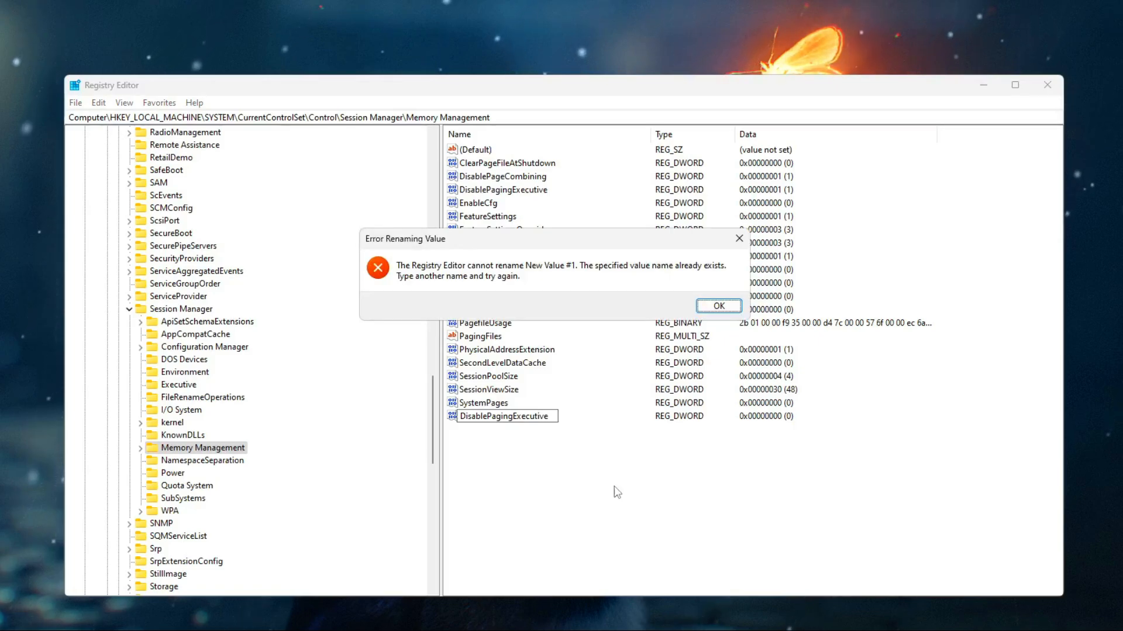
pyautogui.click(712, 307)
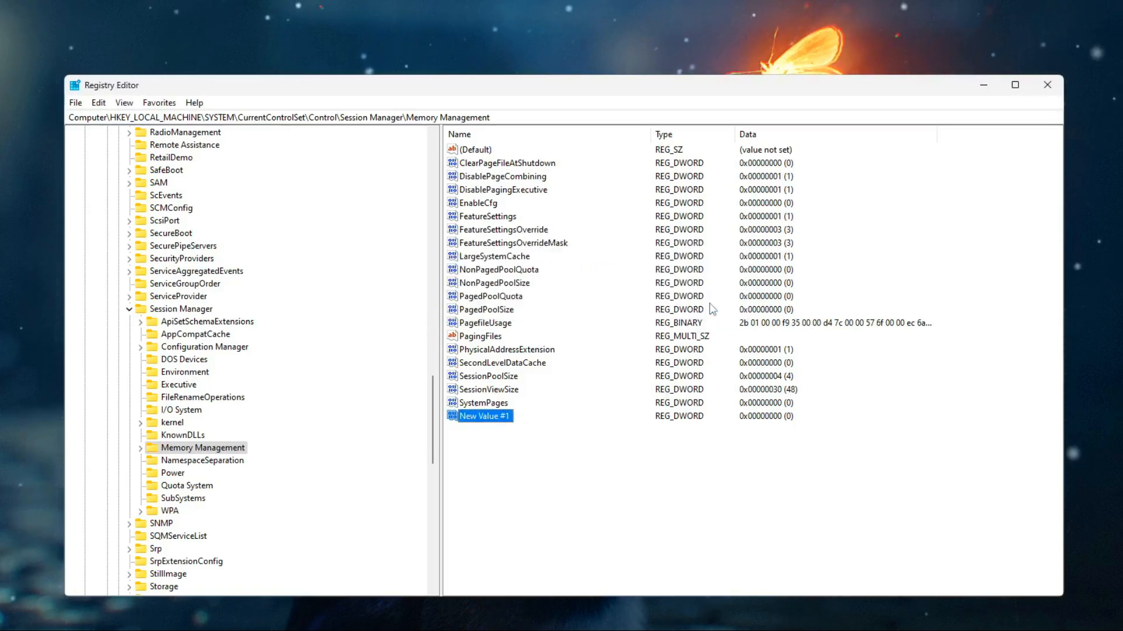
pyautogui.press('Escape')
pyautogui.press('Delete')
pyautogui.click(666, 306)
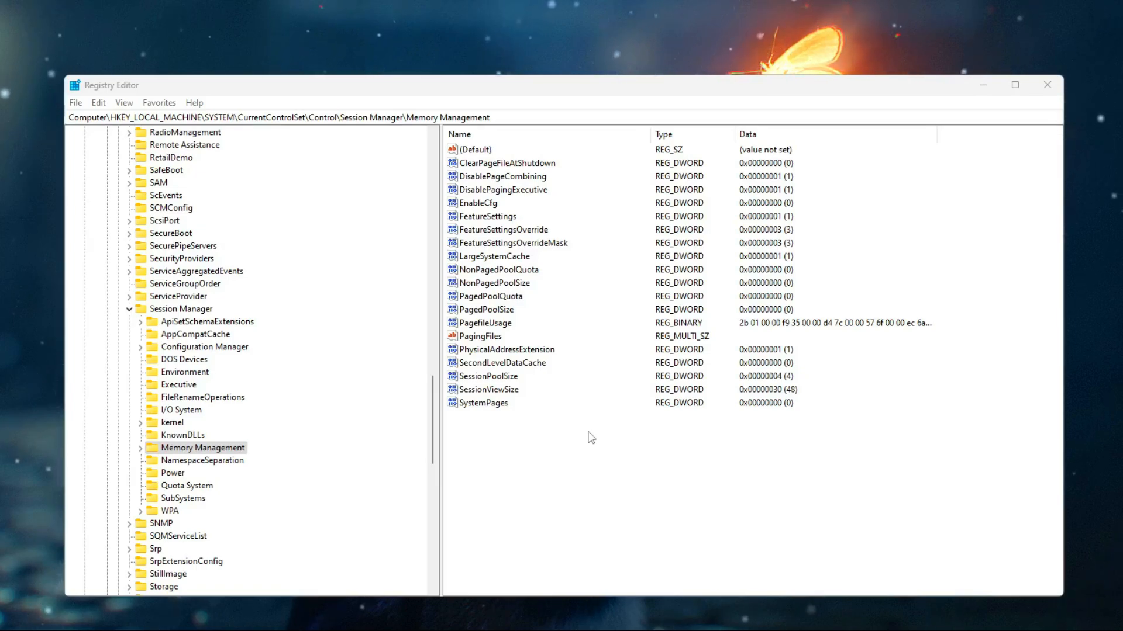
# Select the existing DisablePagingExecutive entry in the Memory Management key
pyautogui.click(556, 191)
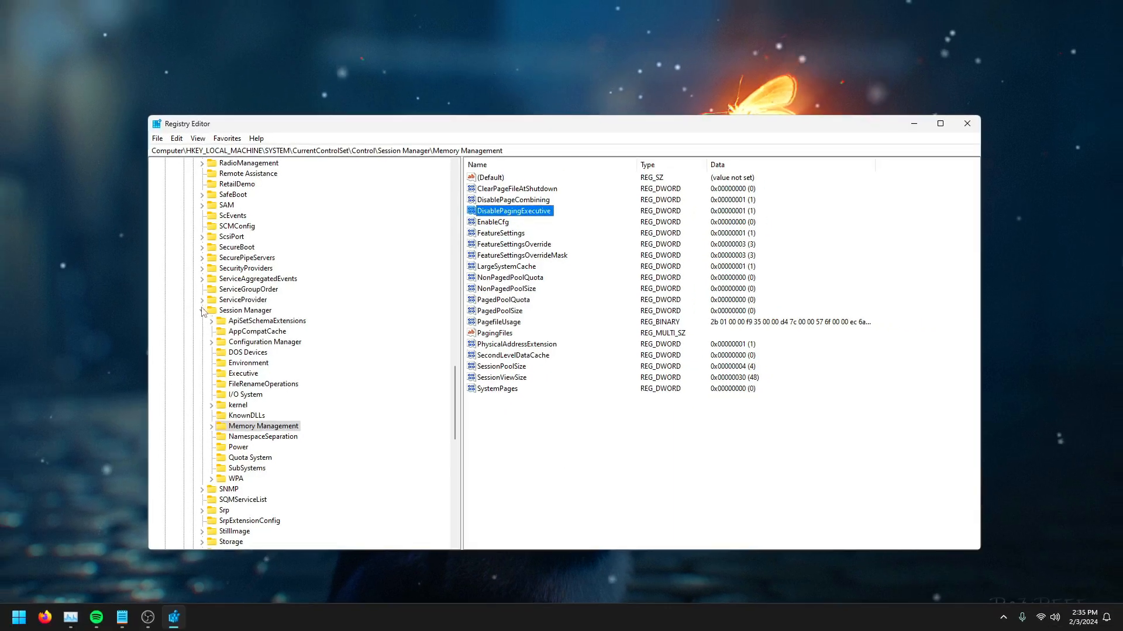
# Collapse the Session Manager key in the registry tree and close Registry Editor
pyautogui.click(129, 309)
pyautogui.scroll(3, 259, 431)
pyautogui.scroll(9, 311, 417)
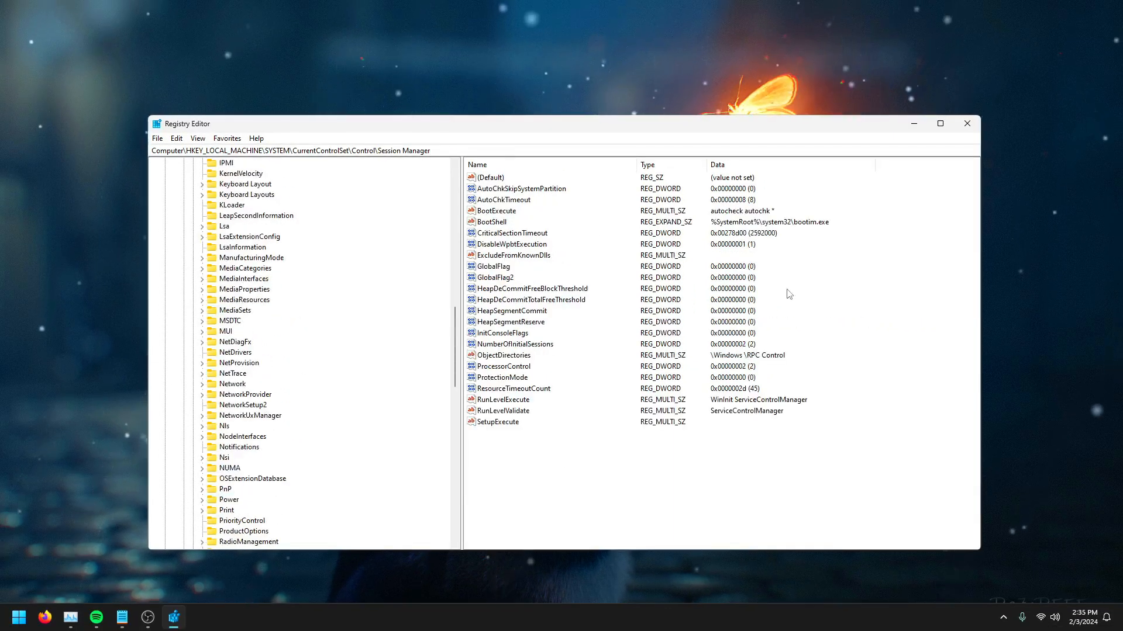
pyautogui.click(974, 124)
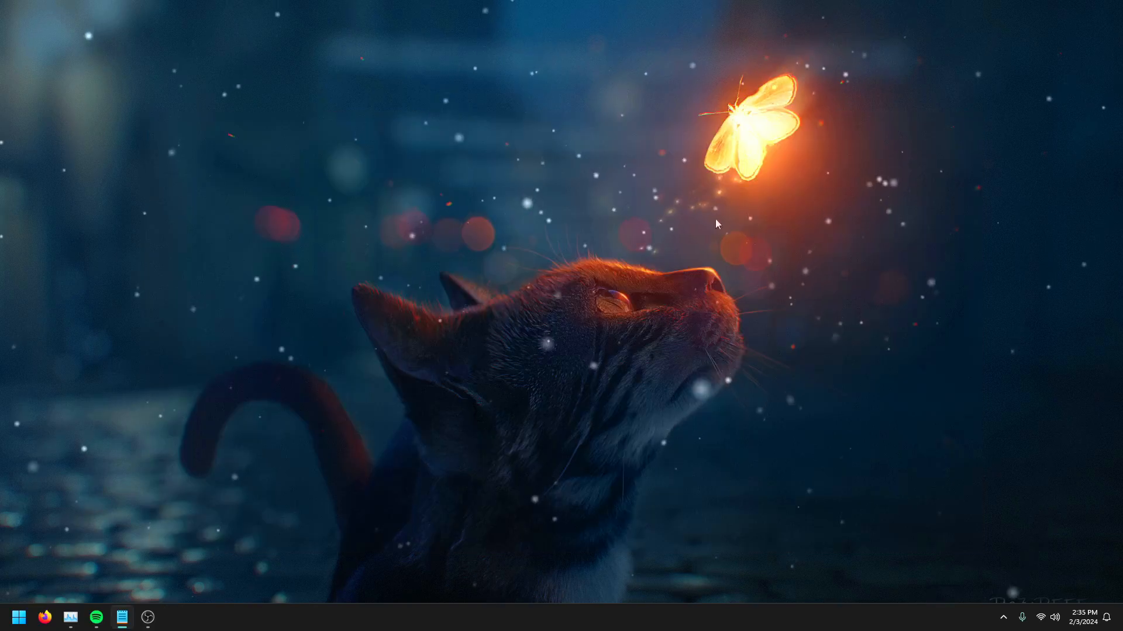
# Show the computer's power options, including Restart, and dismiss them without restarting
pyautogui.click(20, 615)
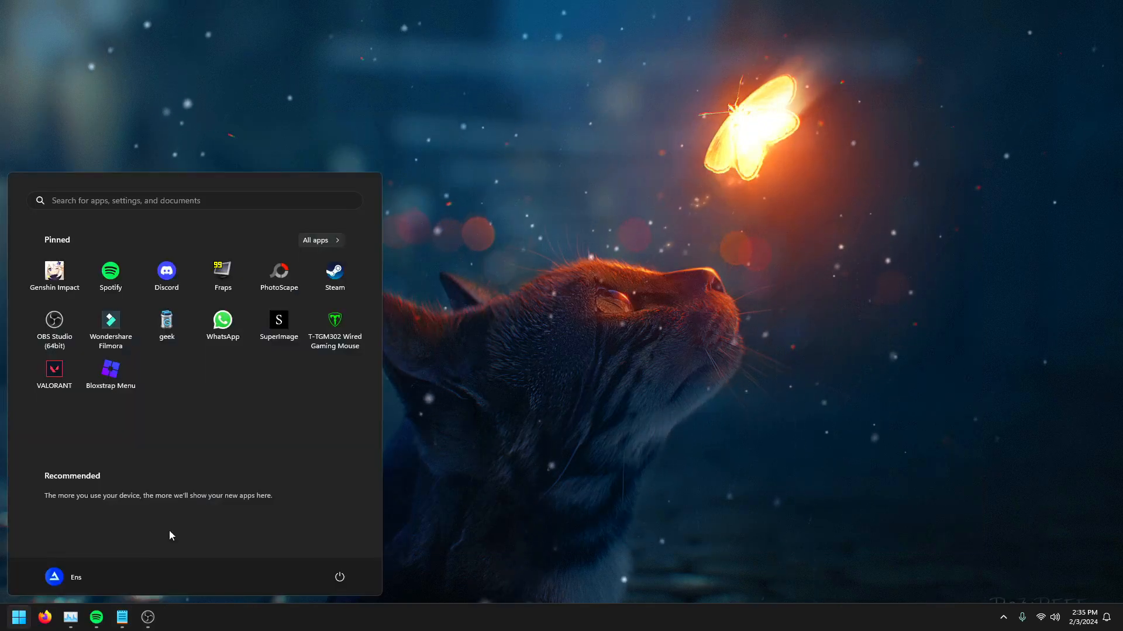
pyautogui.click(339, 577)
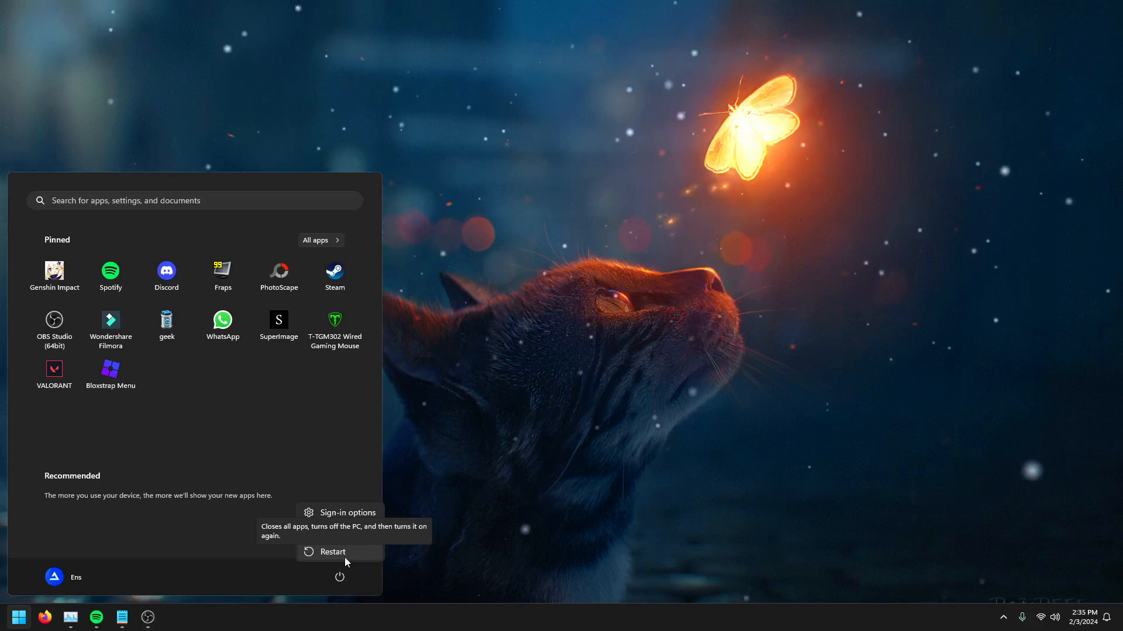
pyautogui.click(584, 294)
pyautogui.click(581, 285)
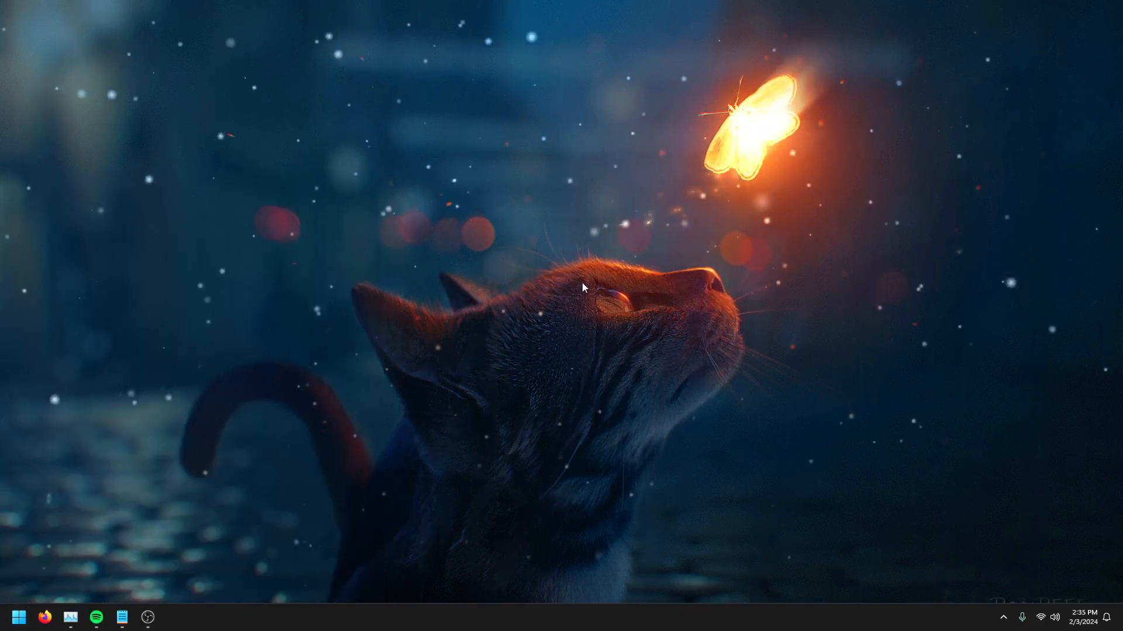
pyautogui.rightClick(582, 284)
pyautogui.click(616, 312)
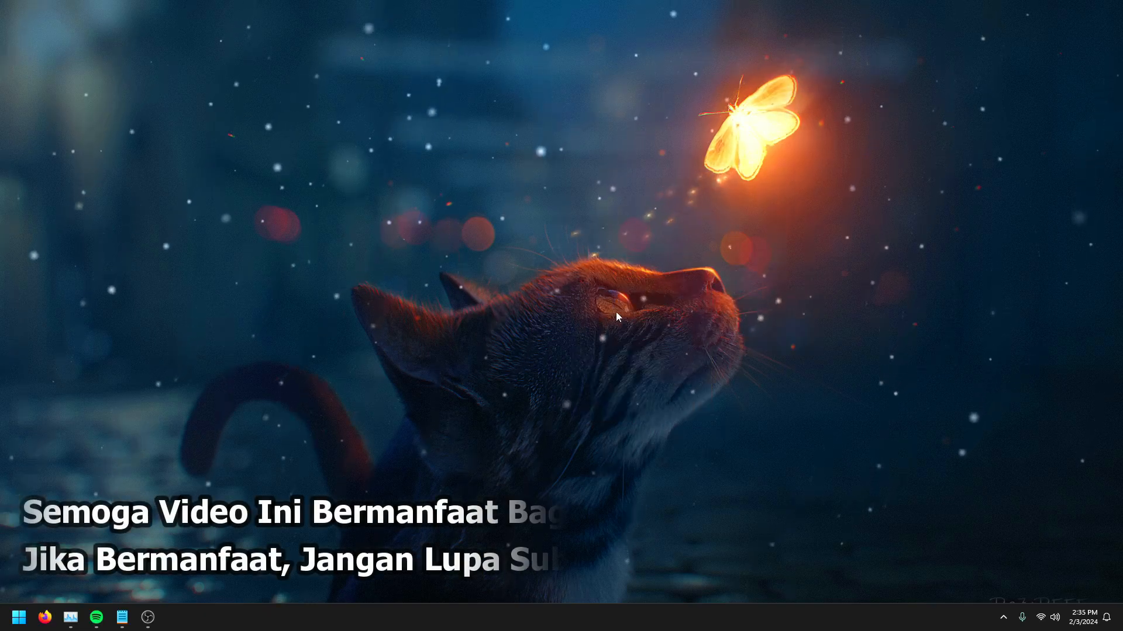